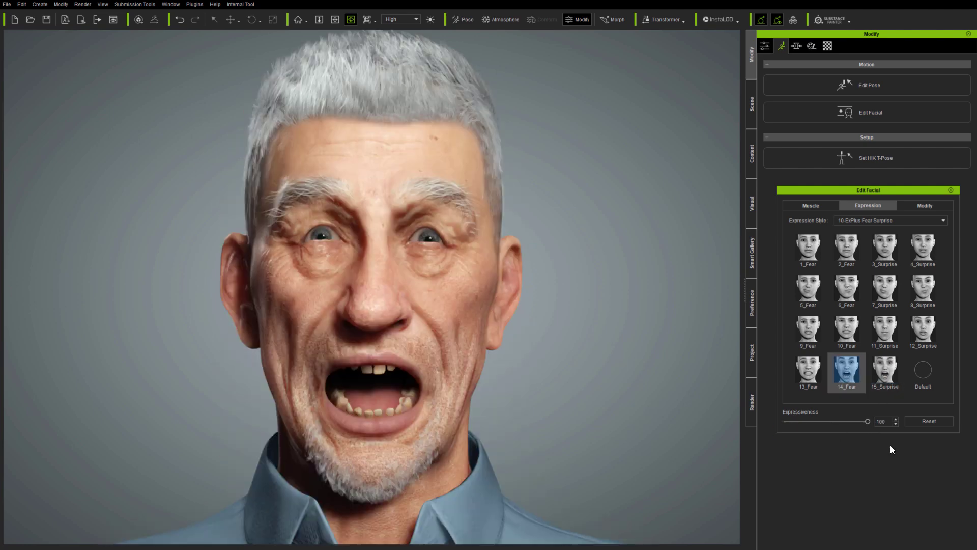
Step: Preview ExPlus expressions on the sample characters at varying expressiveness, and view the 1_Show tongue pose from the side
left_click(922, 328)
left_click_drag(786, 421, 887, 426)
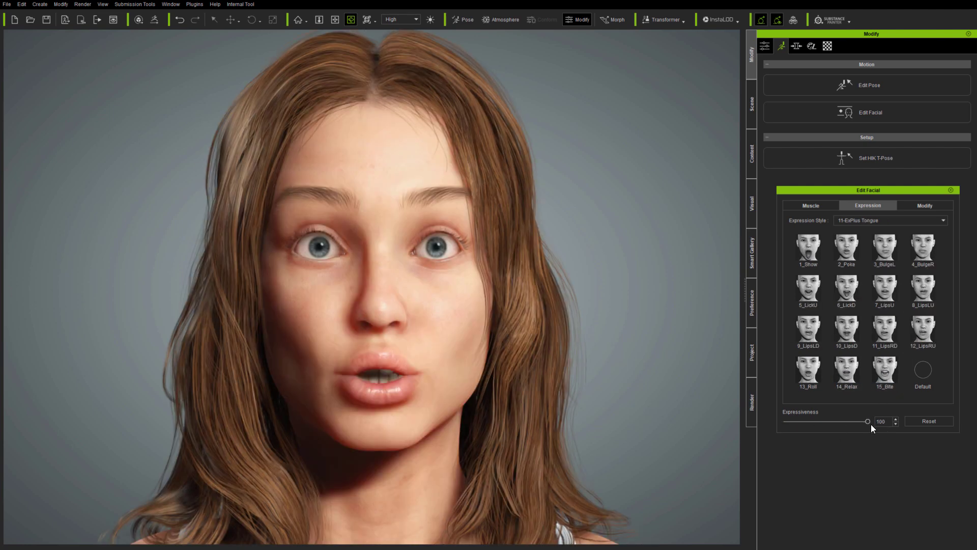
mouse_move(868, 421)
left_mouse_down()
mouse_move(769, 436)
mouse_move(878, 422)
left_mouse_up()
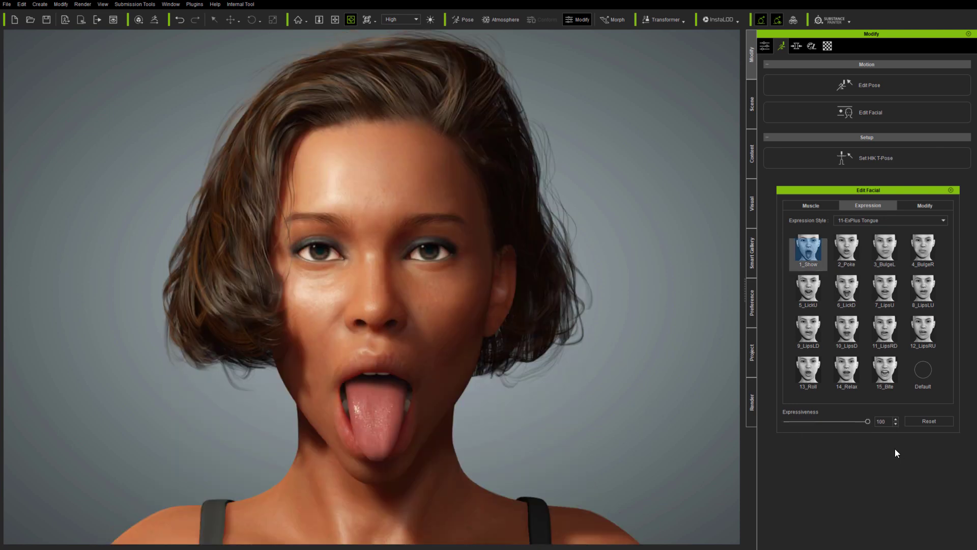
right_click_drag(560, 443, 656, 448)
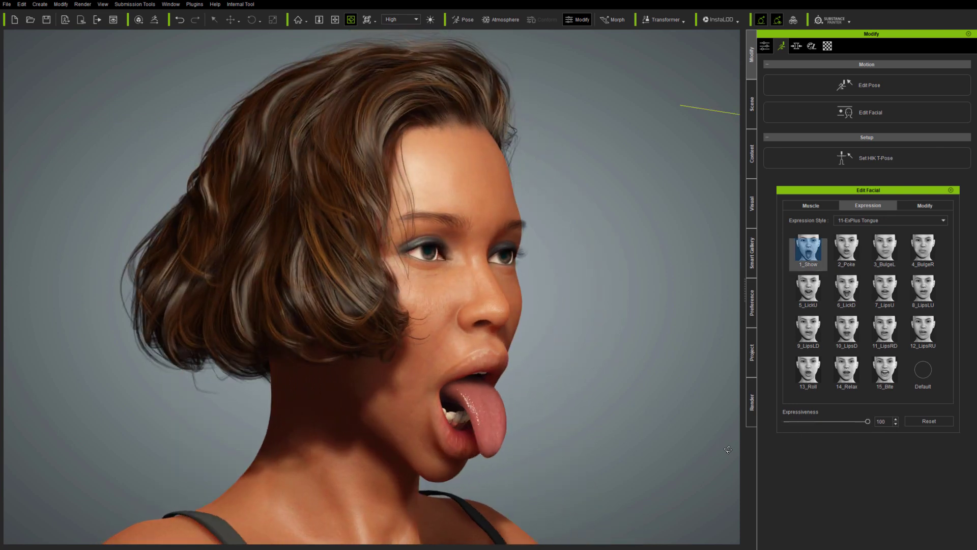
left_click_drag(869, 422, 716, 437)
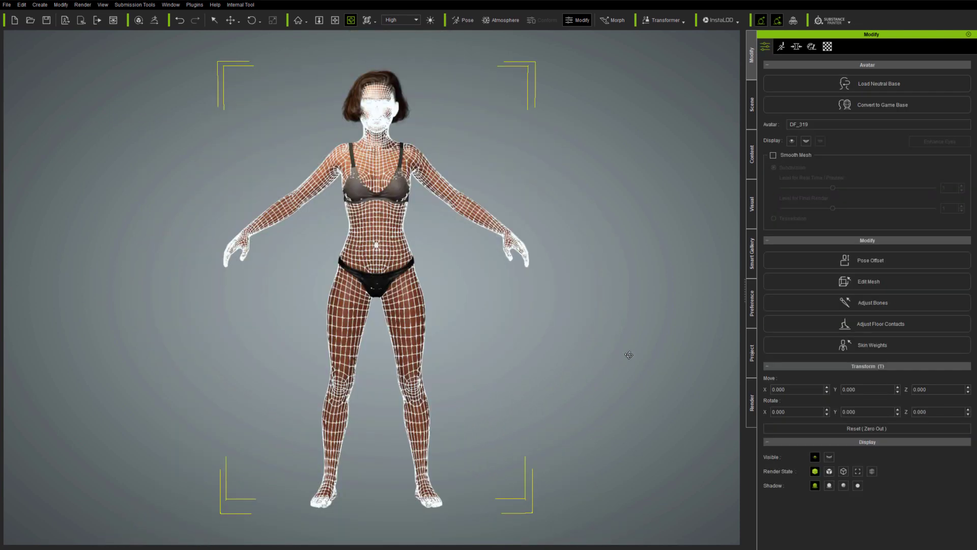
Step: Enable Smooth Mesh subdivision on the avatar and hide the wireframe overlay in a close view of the face
right_click_drag(629, 356, 640, 395)
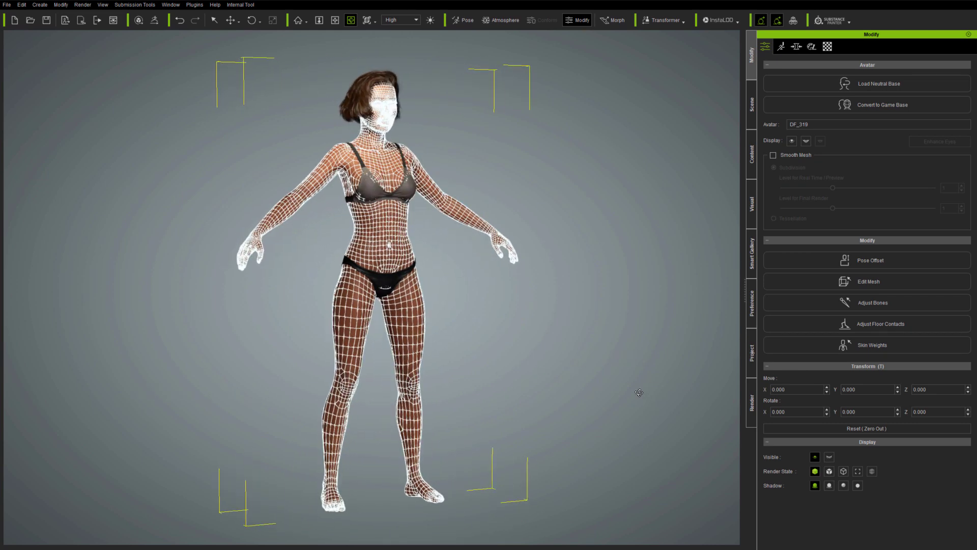
left_click(774, 155)
scroll(379, 84, "up", 5)
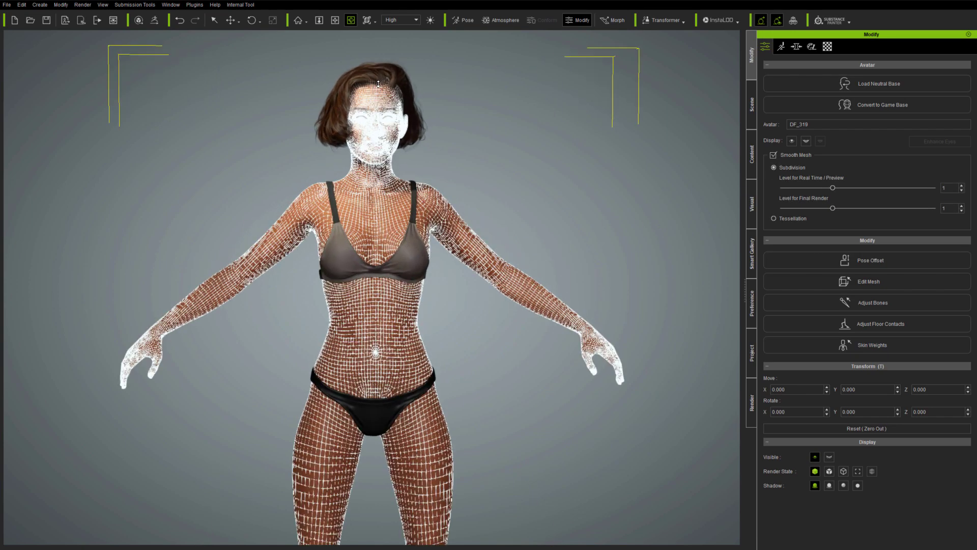
scroll(379, 83, "up", 10)
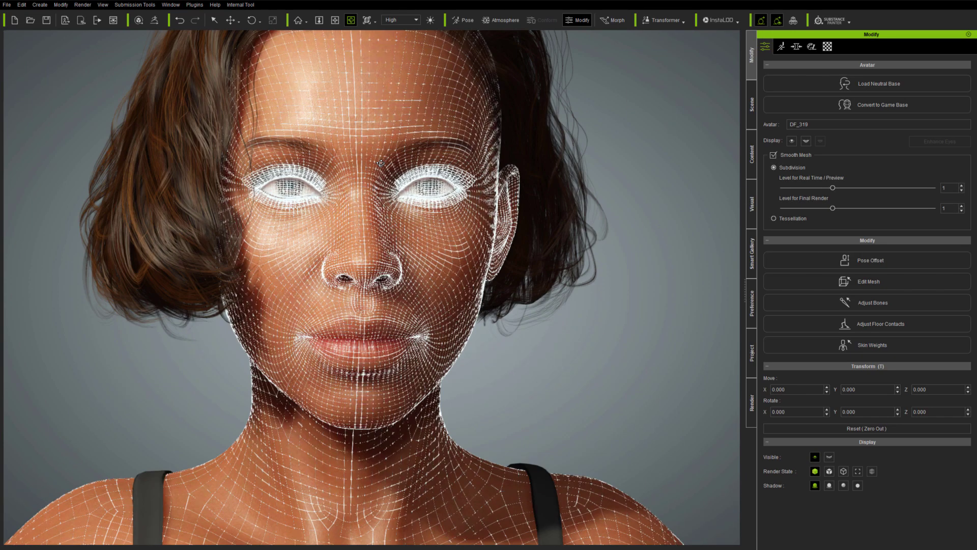
scroll(381, 163, "up", 2)
left_click_drag(549, 304, 503, 311)
key("ctrl+w")
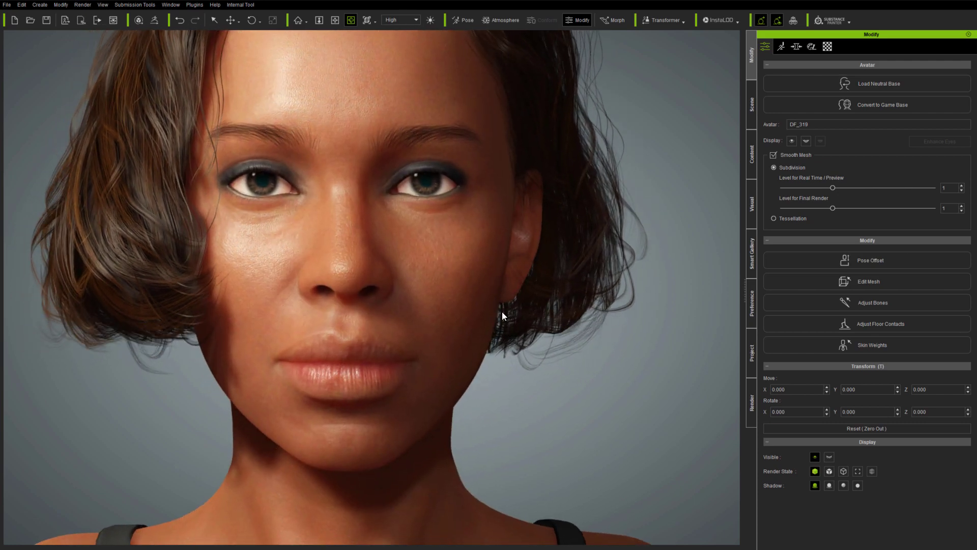
Step: Open the facial editor and review its muscle, expression and modify modes, including the eye, nose, mouth and head slider groups
left_click(781, 46)
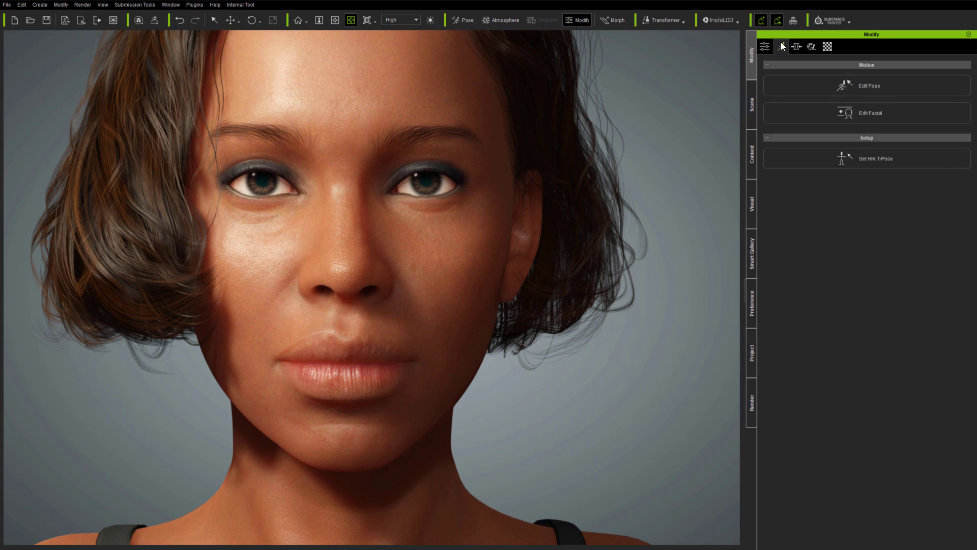
left_click(835, 114)
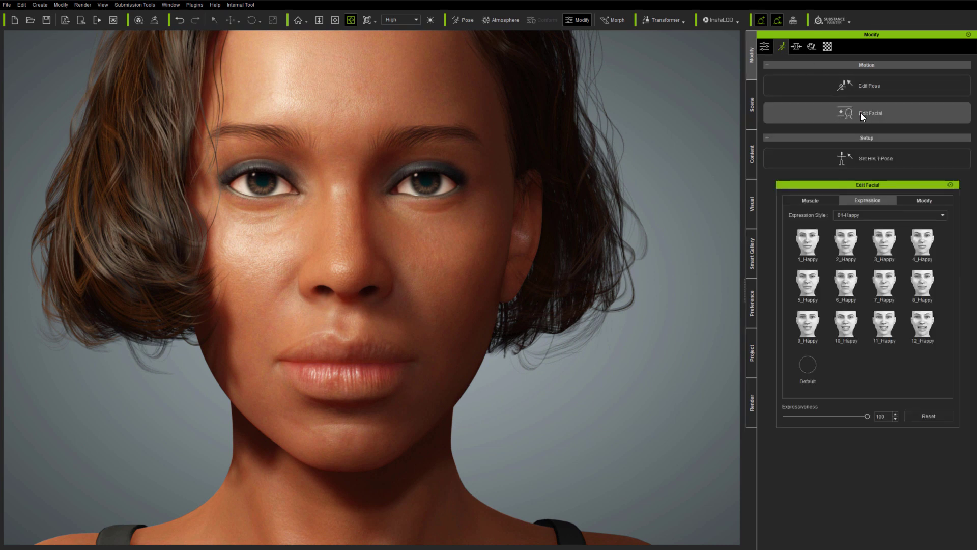
left_click(827, 201)
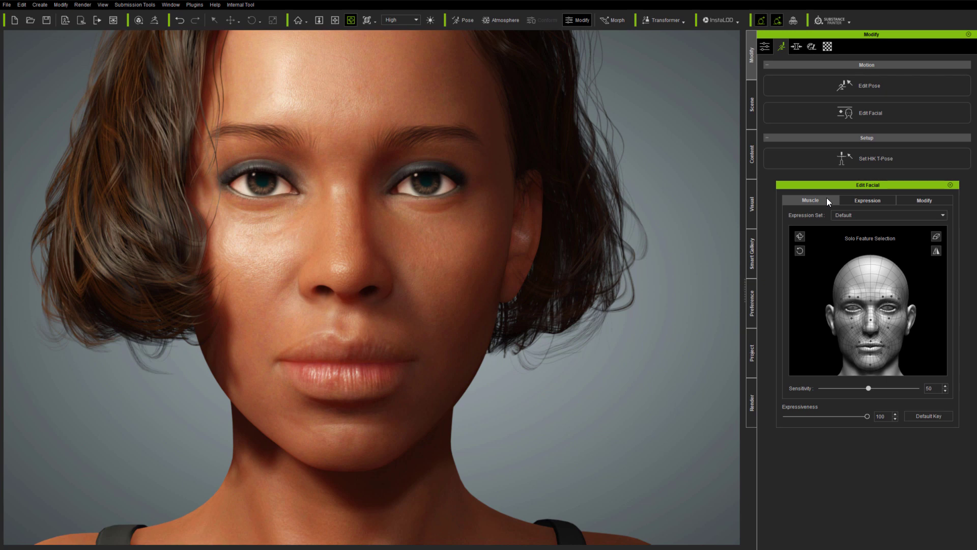
left_click(866, 201)
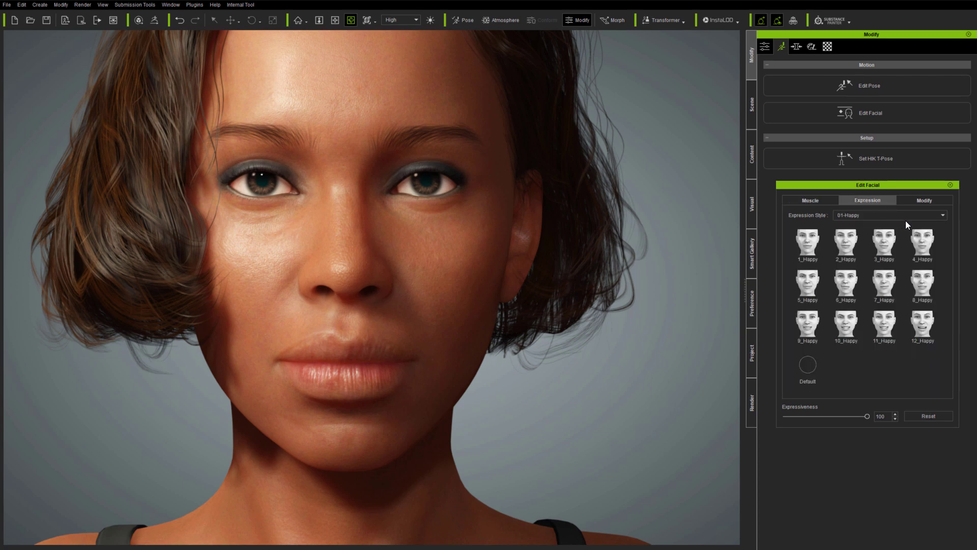
left_click(925, 201)
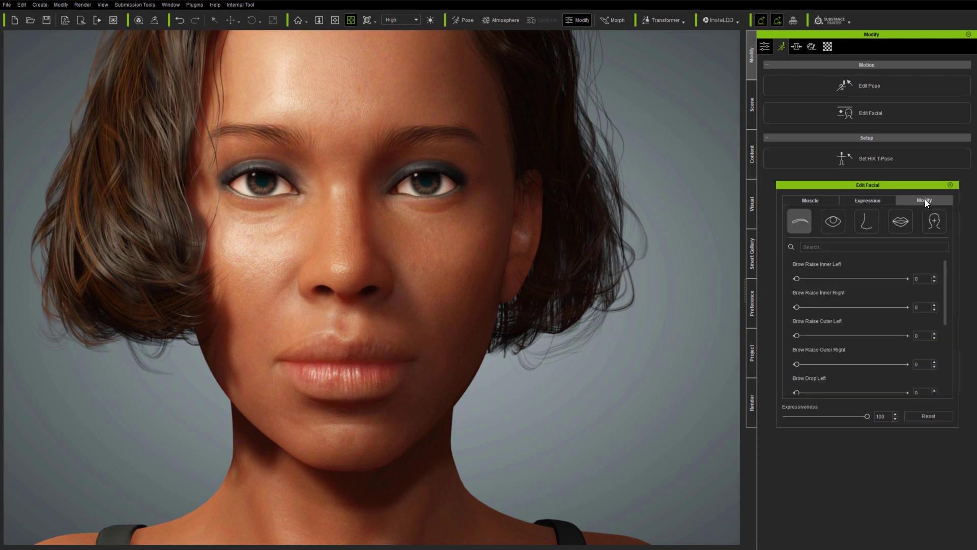
left_click(836, 224)
left_click(866, 222)
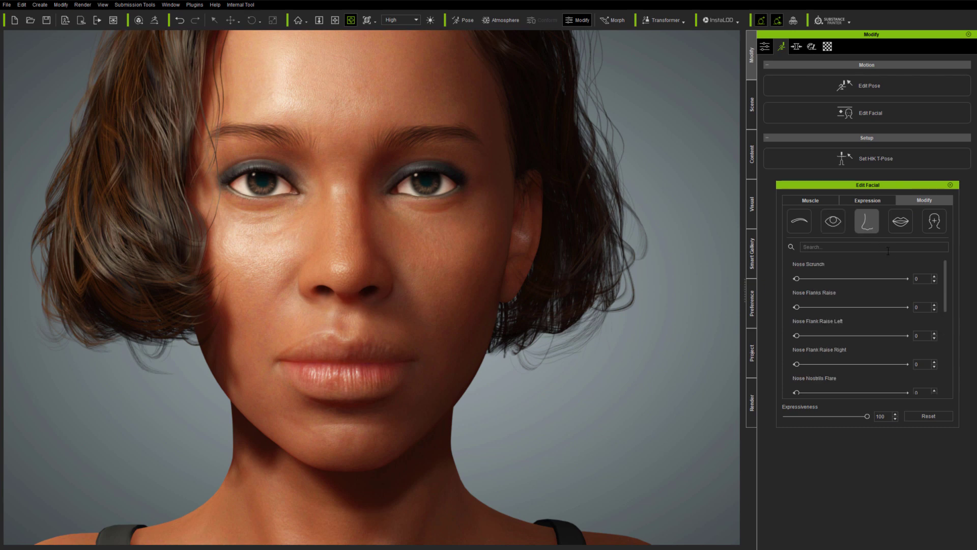
left_click(902, 225)
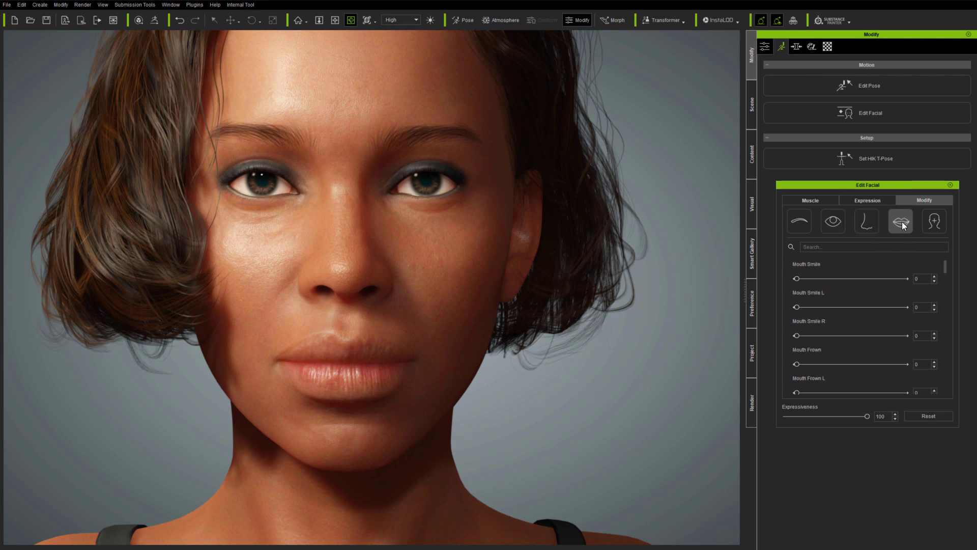
left_click(936, 219)
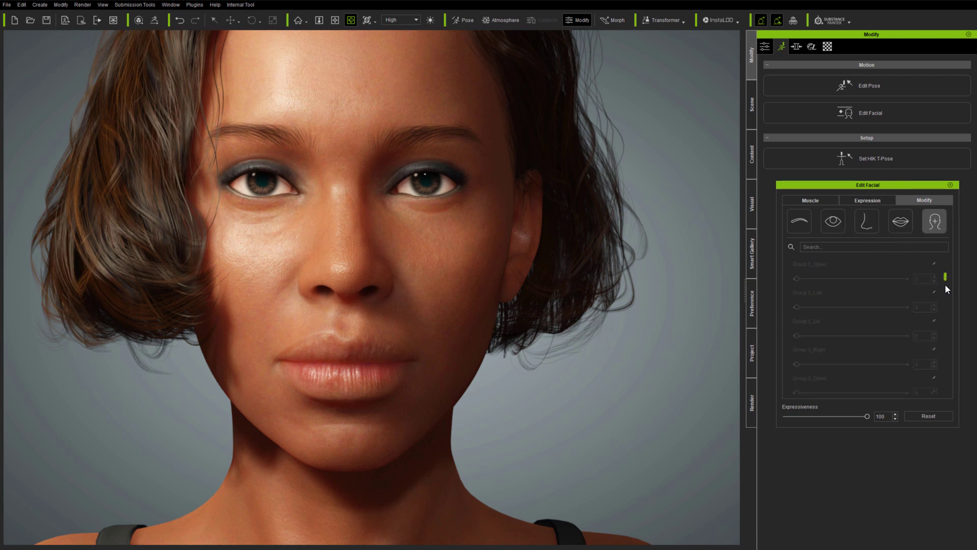
scroll(945, 361, "up", 2)
Step: Browse the standard expression presets in the 03-Angry, 06-Surprise and 07-Others styles
left_click(872, 202)
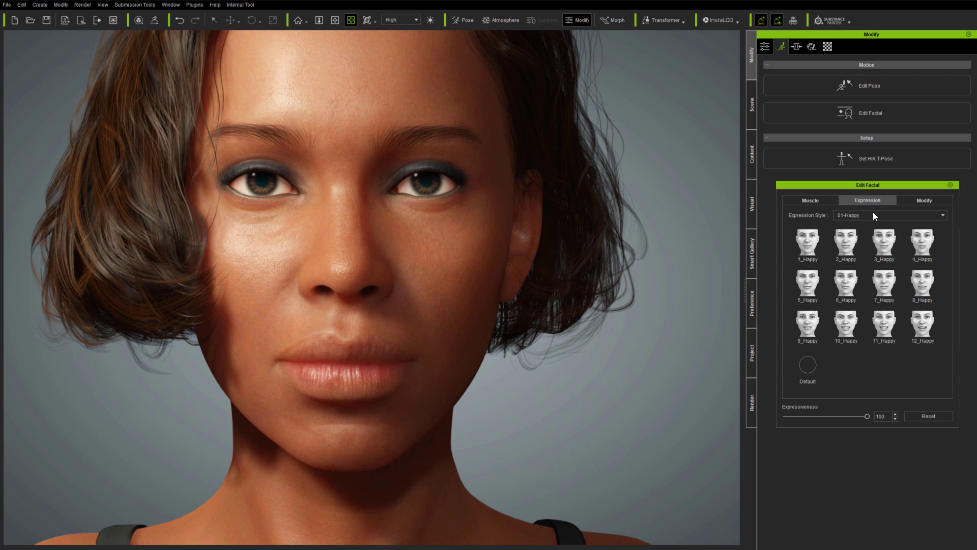
left_click(874, 214)
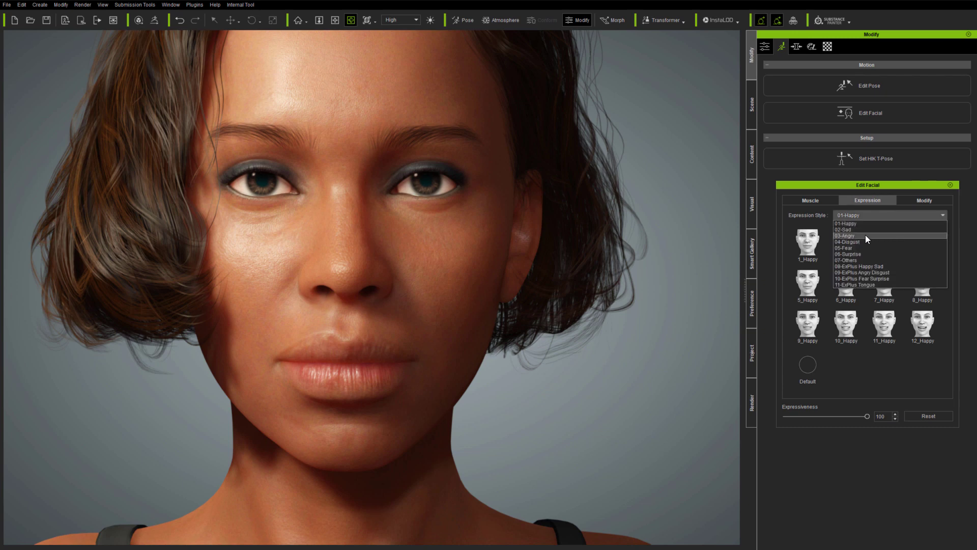
left_click(865, 235)
left_click(877, 215)
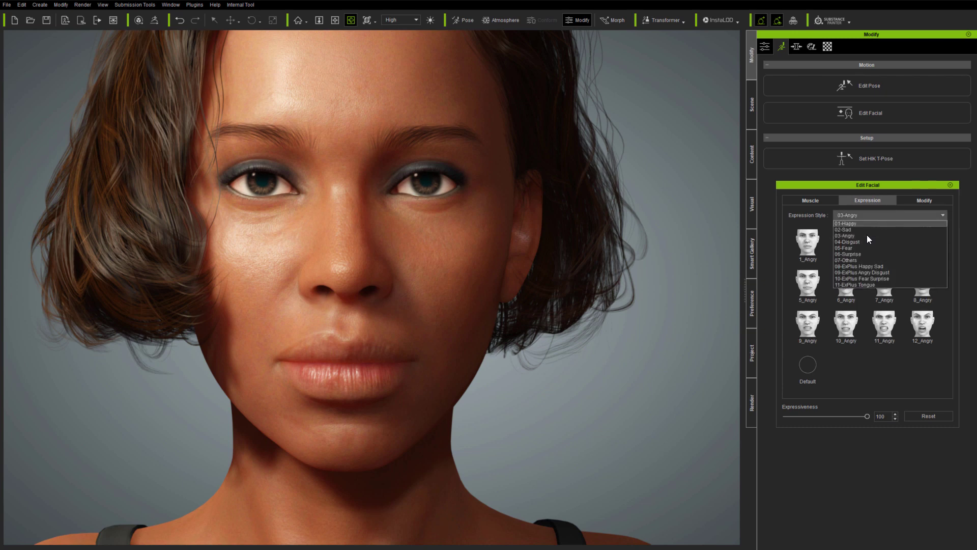
left_click(861, 254)
left_click(878, 214)
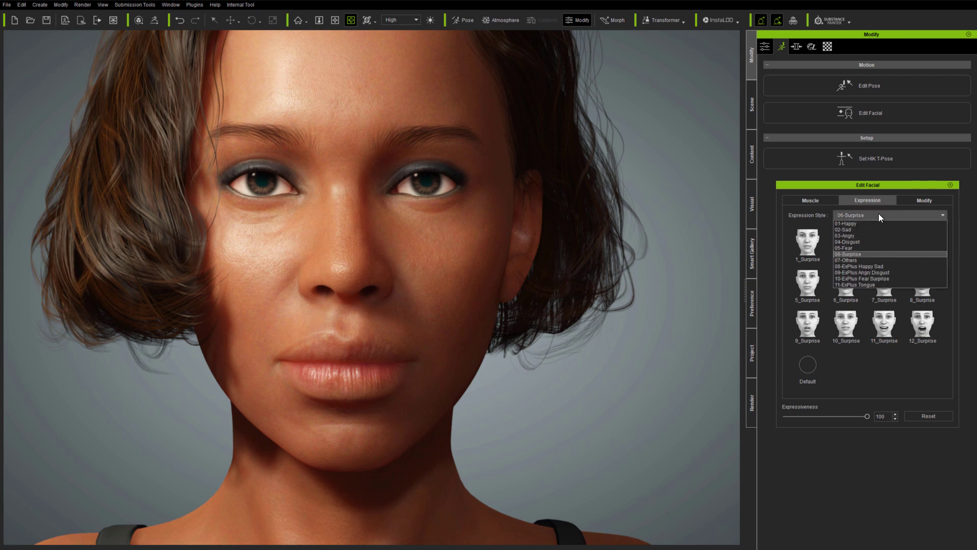
left_click(856, 261)
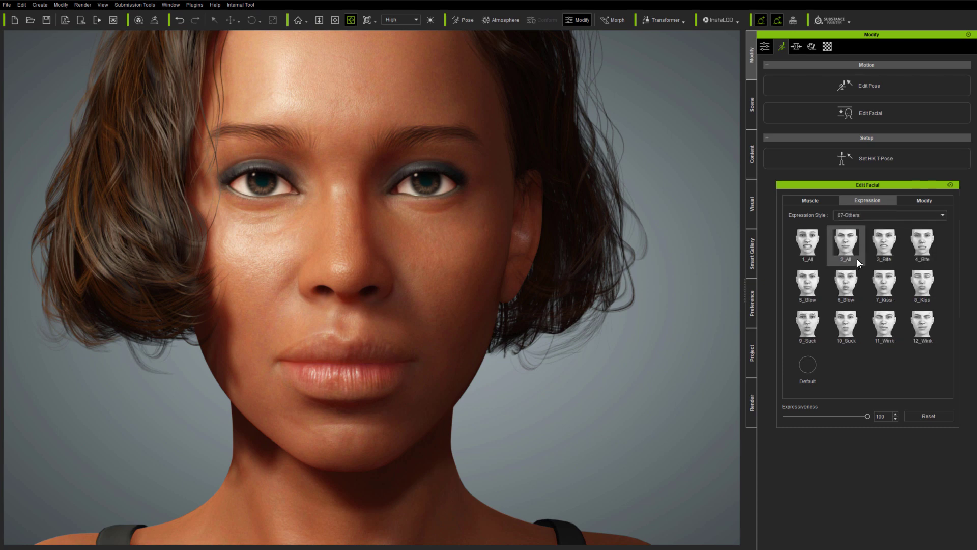
Step: Try the Happy presets of the 08-ExPlus Happy Sad style on the character, declining the ExPlus update
left_click(877, 216)
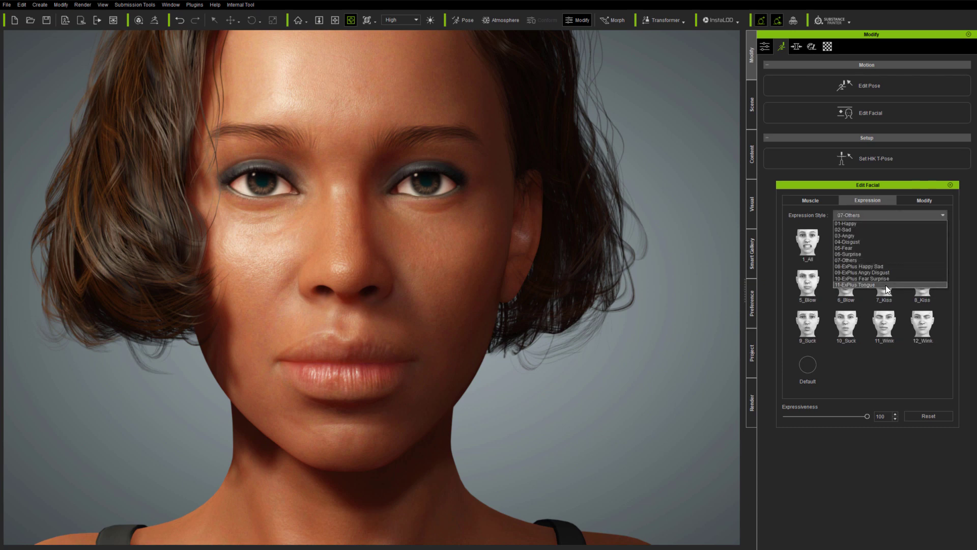
left_click(887, 266)
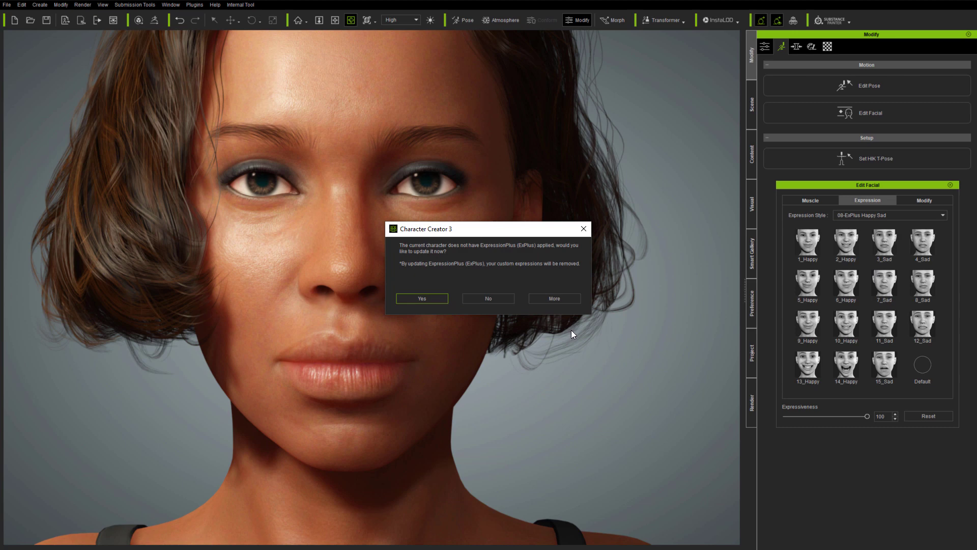
left_click(498, 298)
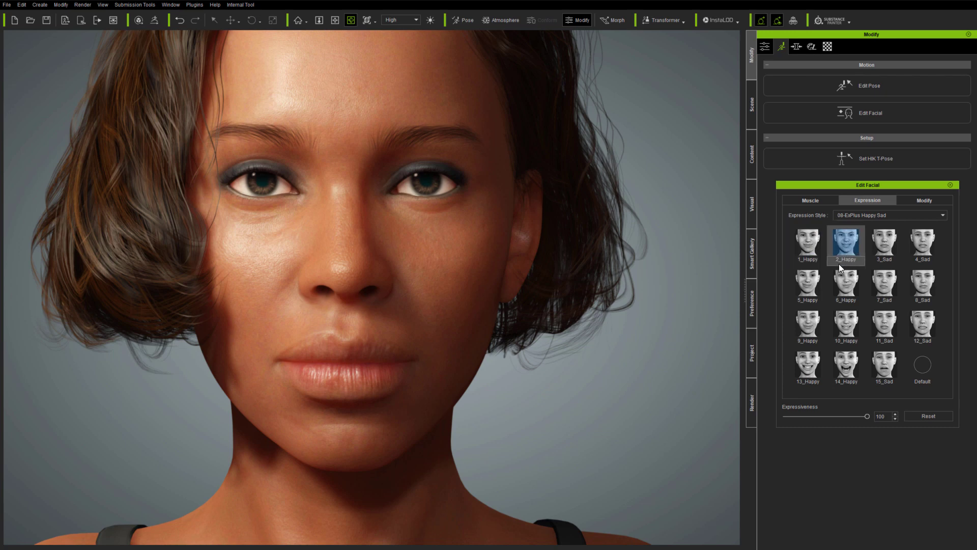
left_click(808, 246)
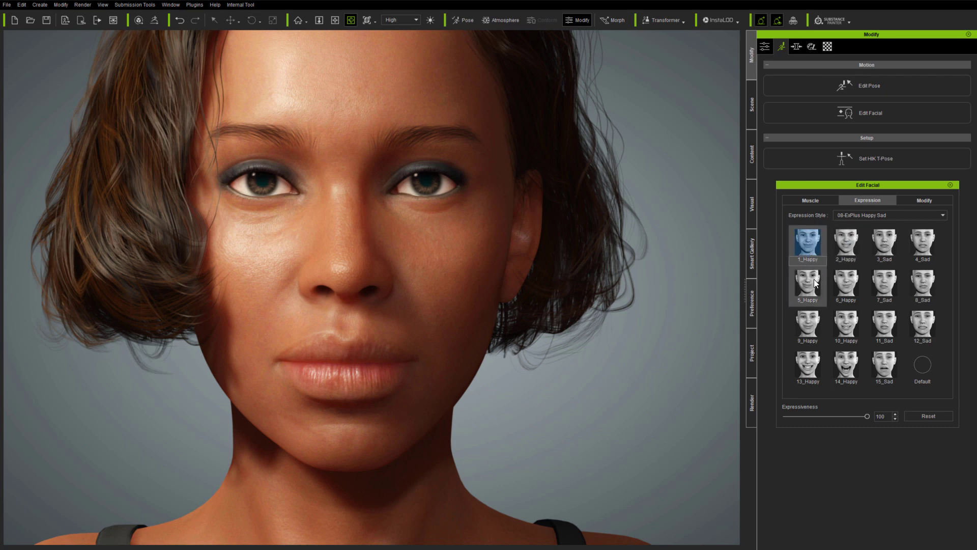
Step: Try the ExPlus expression set for muscle editing, declining the ExPlus update, and close the facial editor
left_click(819, 197)
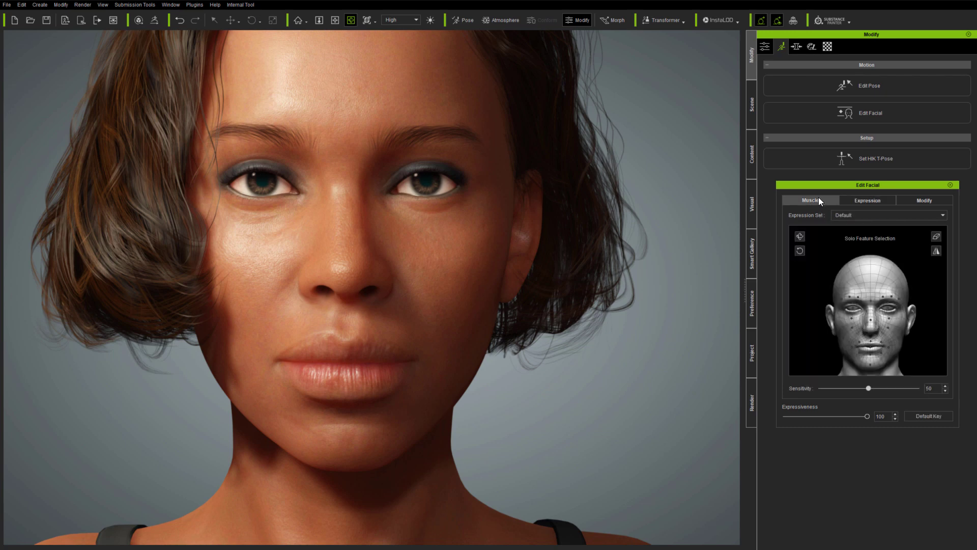
left_click(893, 216)
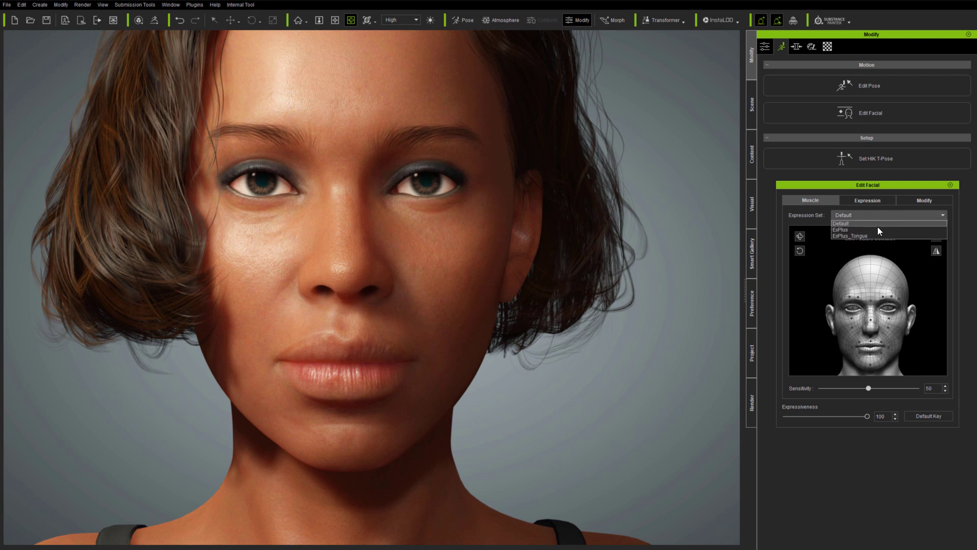
left_click(876, 230)
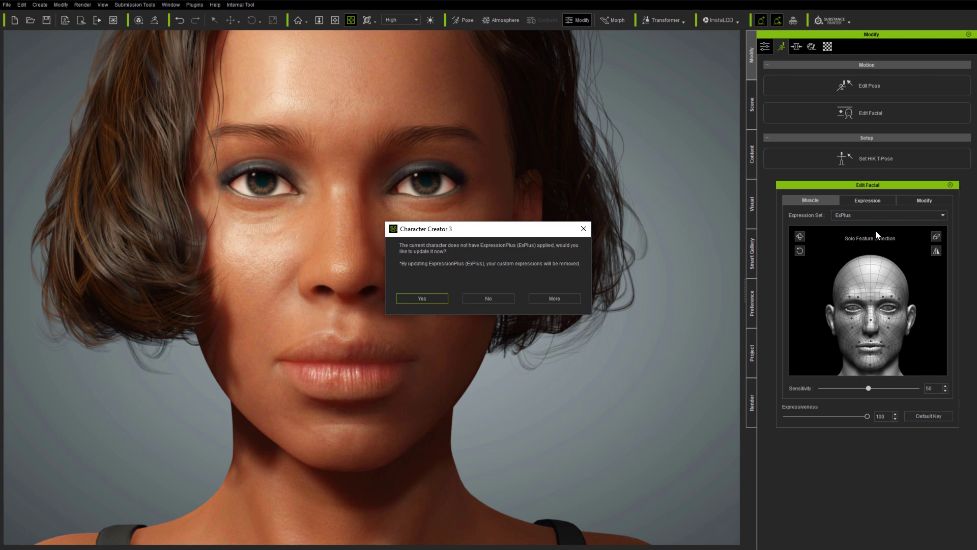
left_click(506, 296)
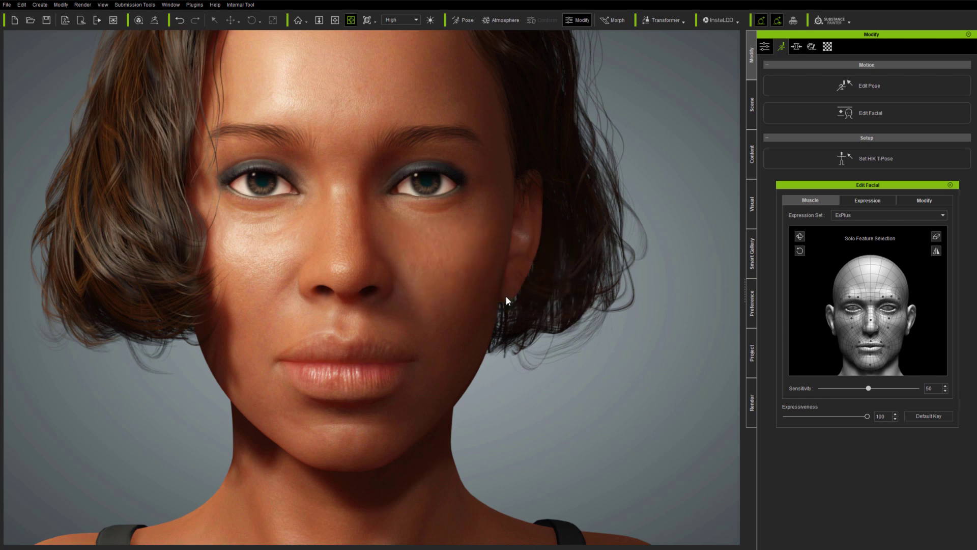
left_click(950, 184)
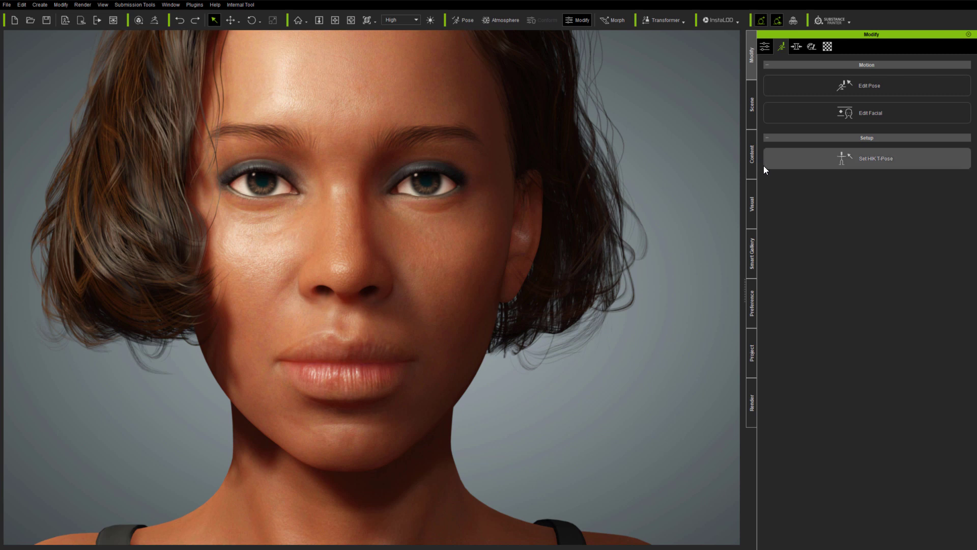
Step: Apply the CC3+ facial profile template to the character with Viseme, Standard Expression and Custom Expression included, and return to the motion settings
left_click(751, 159)
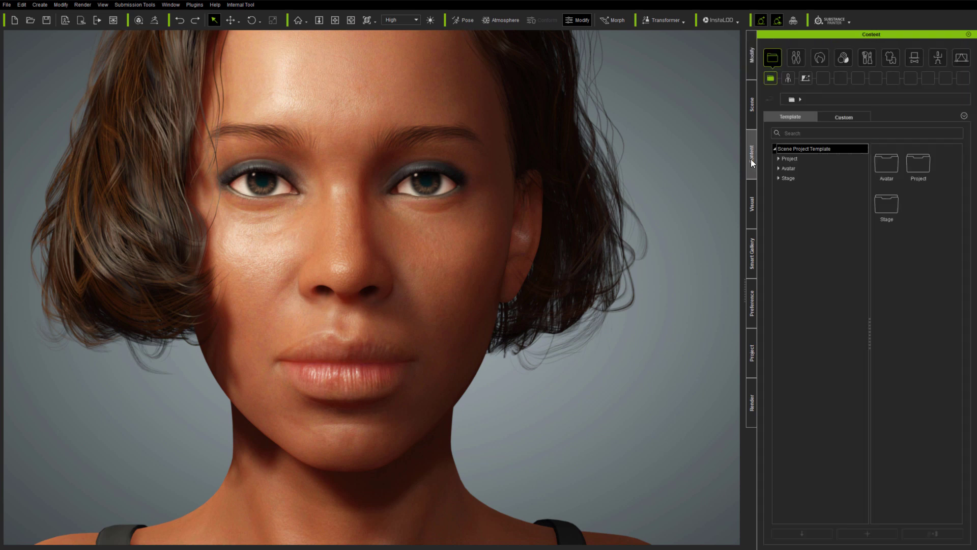
left_click(797, 58)
left_click(802, 258)
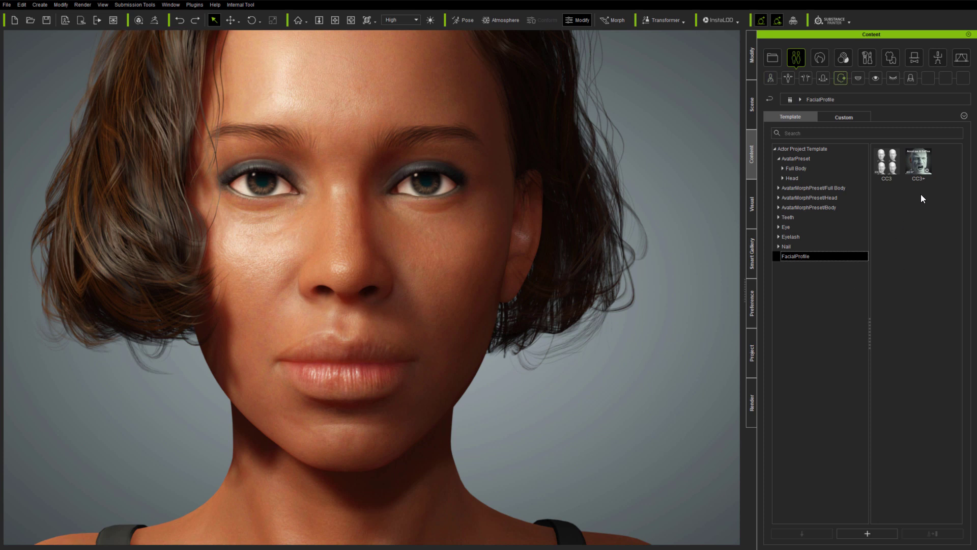
double_click(912, 161)
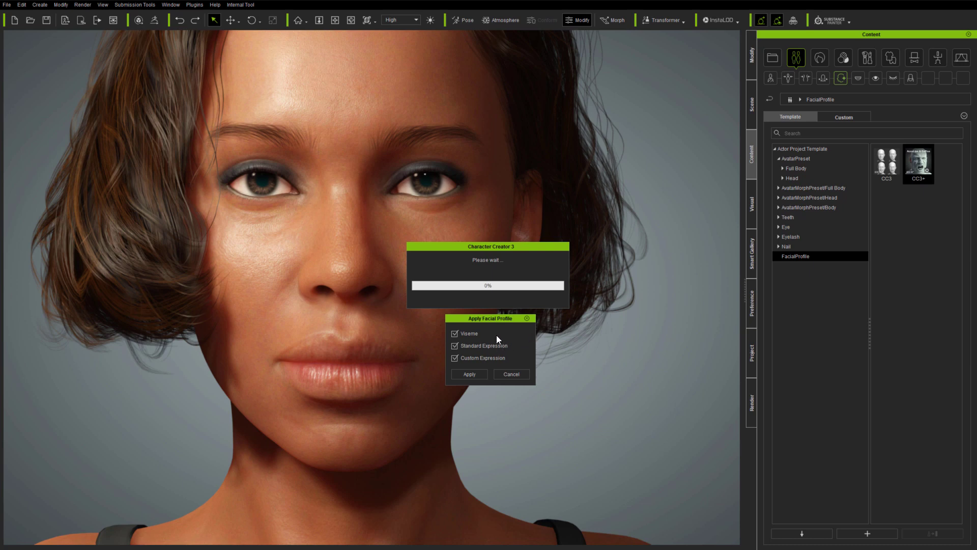
left_click(469, 373)
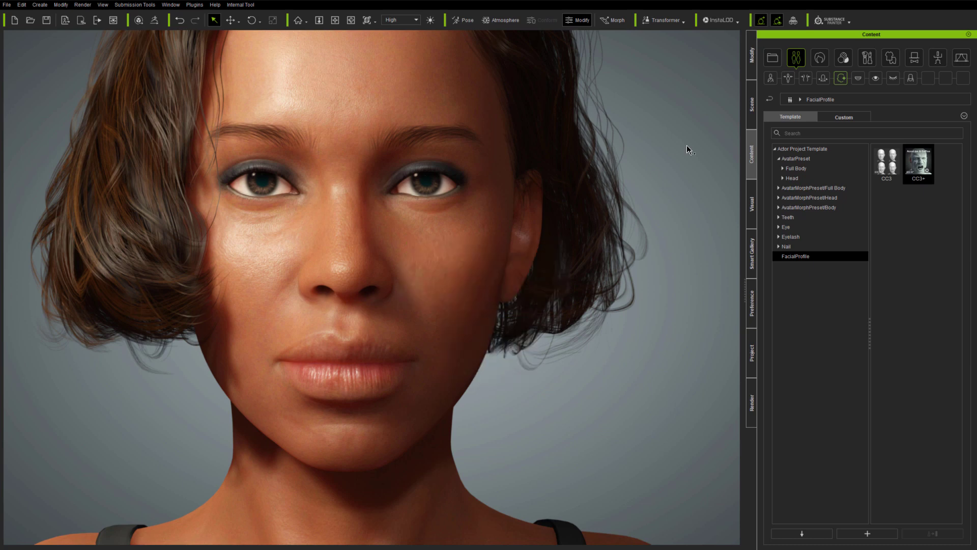
left_click(750, 60)
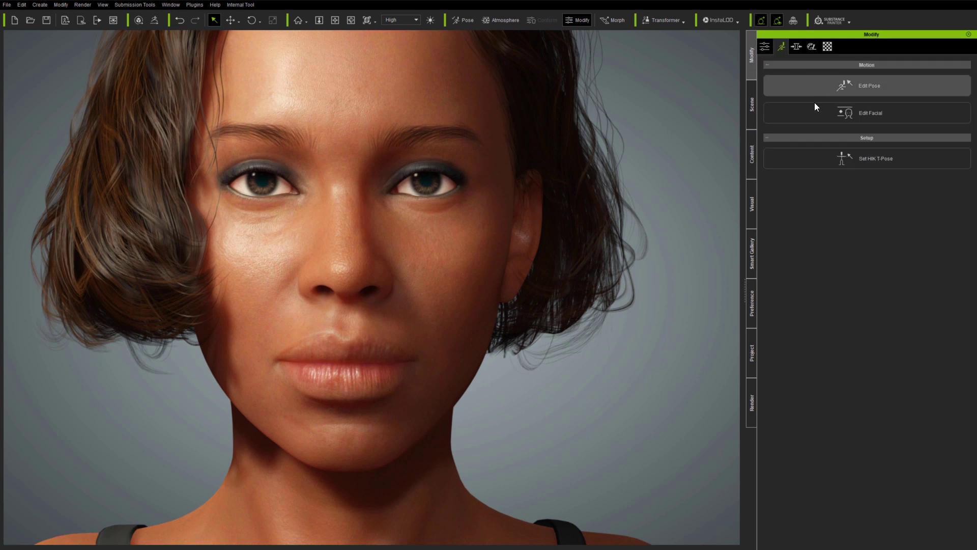
Step: Open the facial editor, try the 5_Happy, 10_Happy and 12_Happy presets of the 01-Happy style, and restore the Default expression
left_click(832, 114)
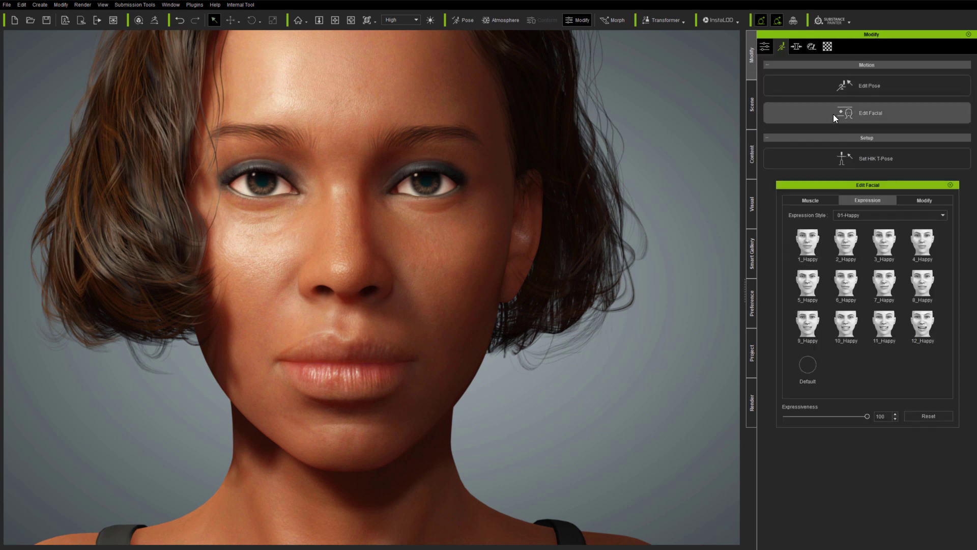
left_click(803, 287)
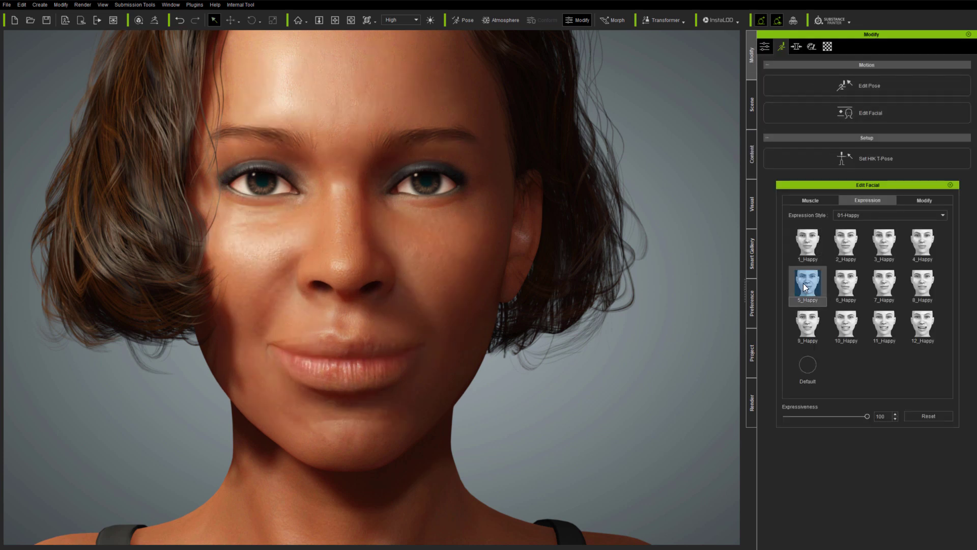
left_click(850, 327)
left_click(925, 327)
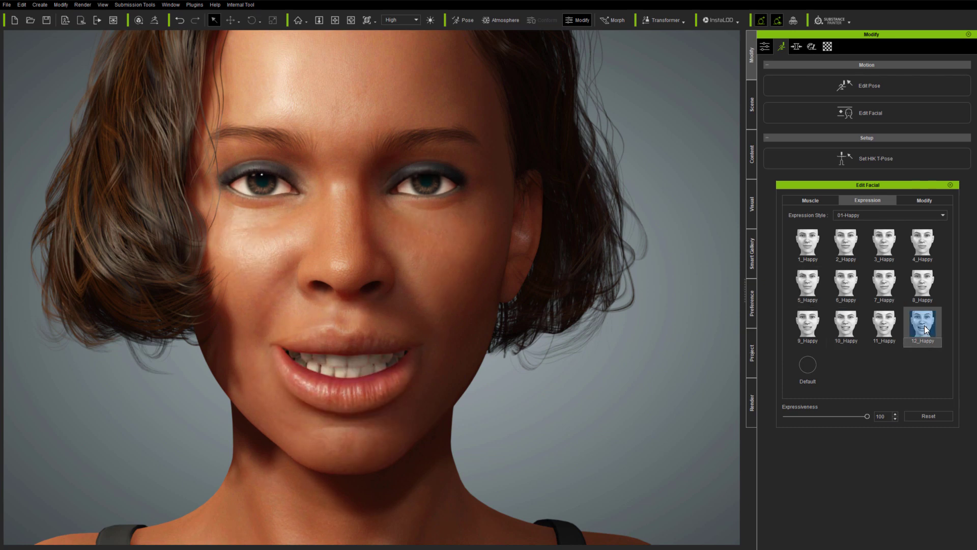
left_click(814, 367)
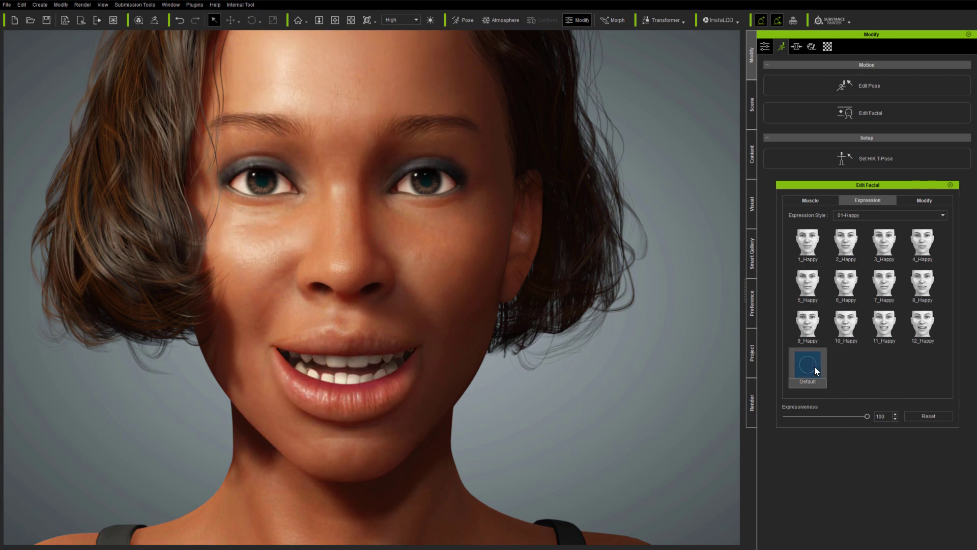
Step: Try the 1_Happy, 2_Happy, 10_Happy and 13_Happy presets of the 08-ExPlus Happy Sad expression style on the character
left_click(885, 213)
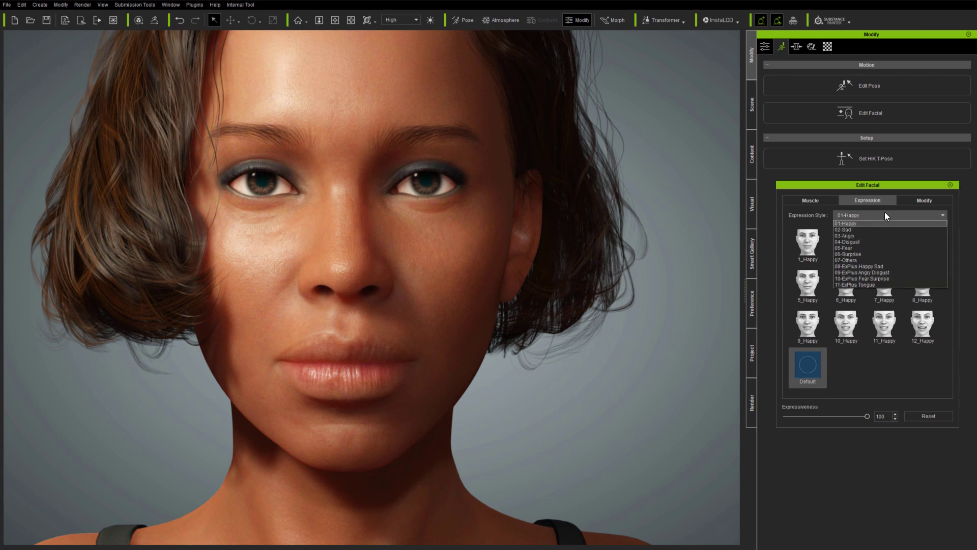
left_click(877, 267)
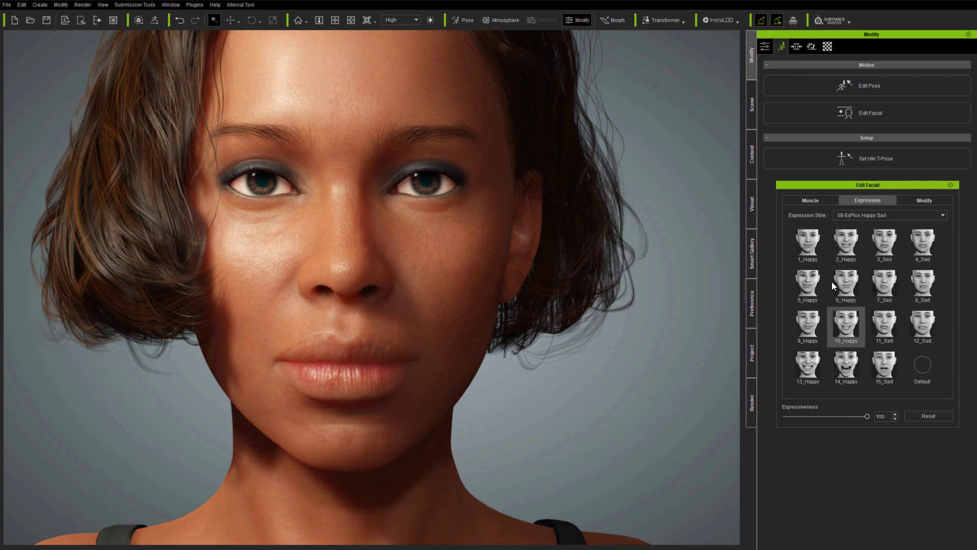
left_click(807, 251)
left_click(854, 242)
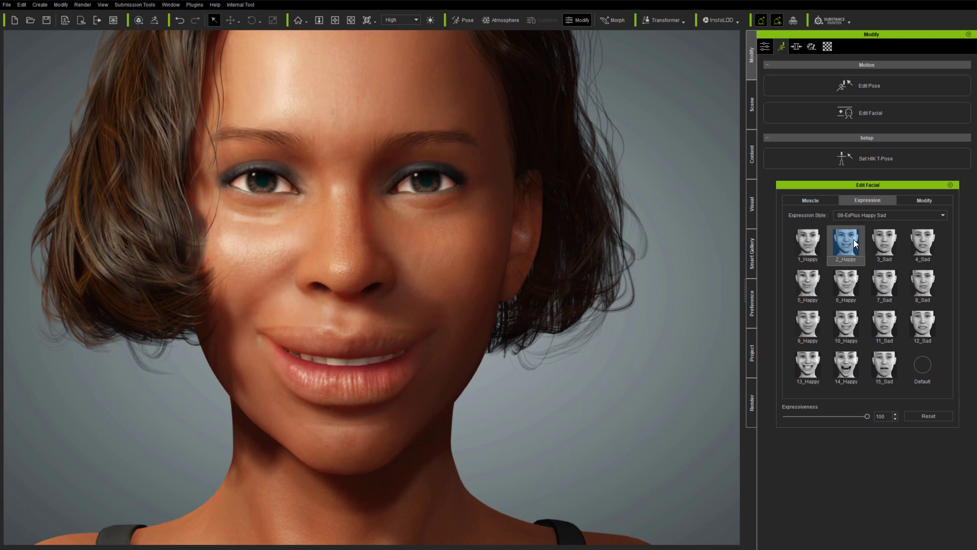
left_click(847, 323)
left_click(810, 369)
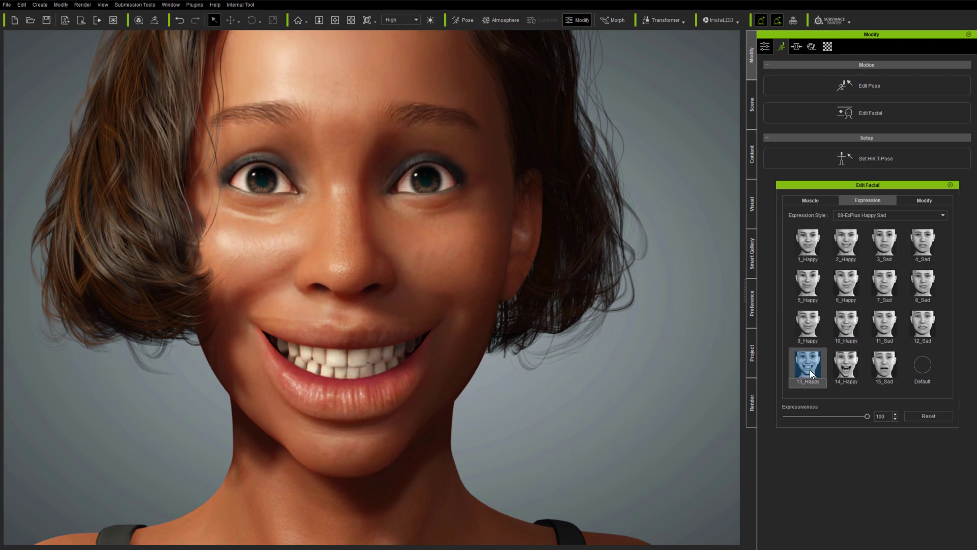
Step: Try the 15_Sad, 12_Sad, 7_Sad and 4_Sad presets of the 08-ExPlus Happy Sad style
left_click(886, 366)
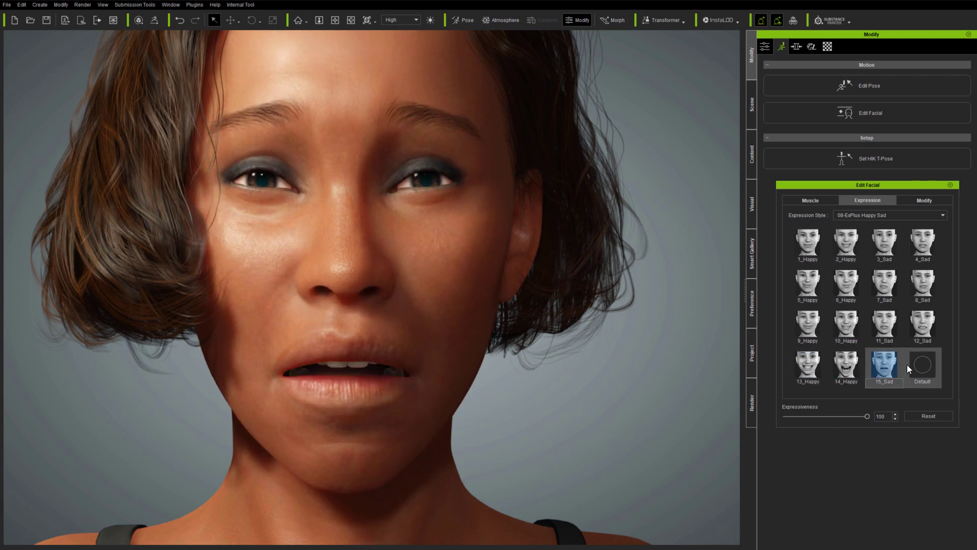
left_click(924, 323)
left_click(880, 277)
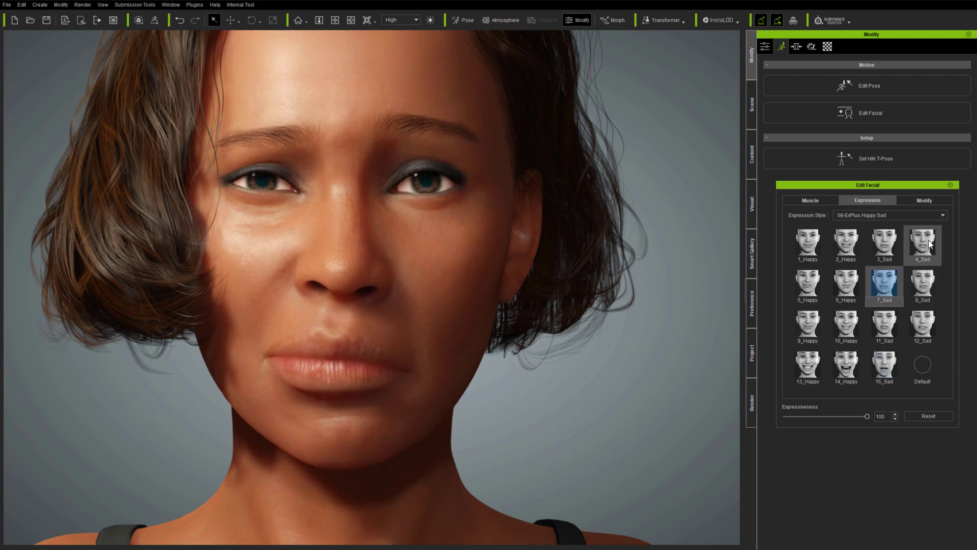
left_click(929, 240)
Step: Try the 2_Angry, 5_Angry, 9_Angry, 13_Angry and 14_Angry presets of the 09-ExPlus Angry Disgust expression style
left_click(906, 215)
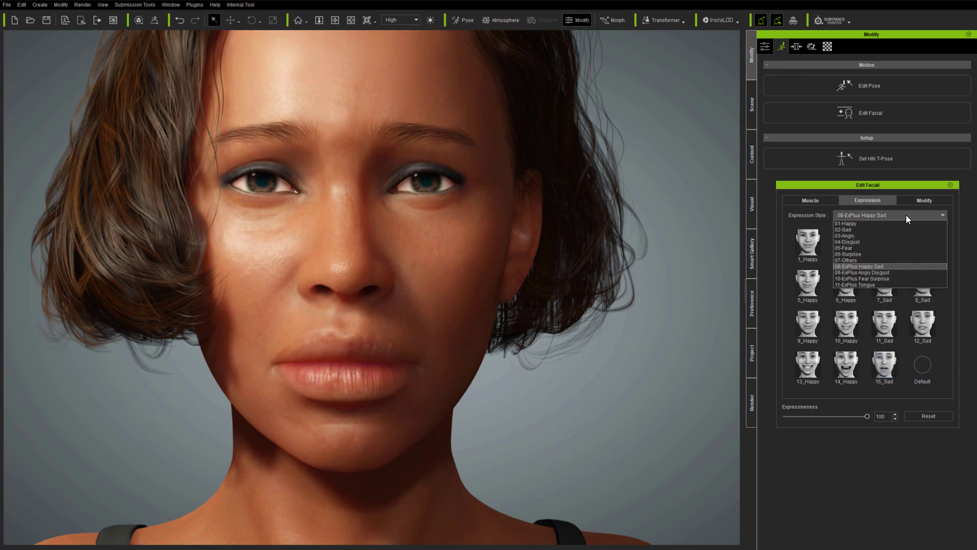
left_click(883, 271)
left_click(841, 236)
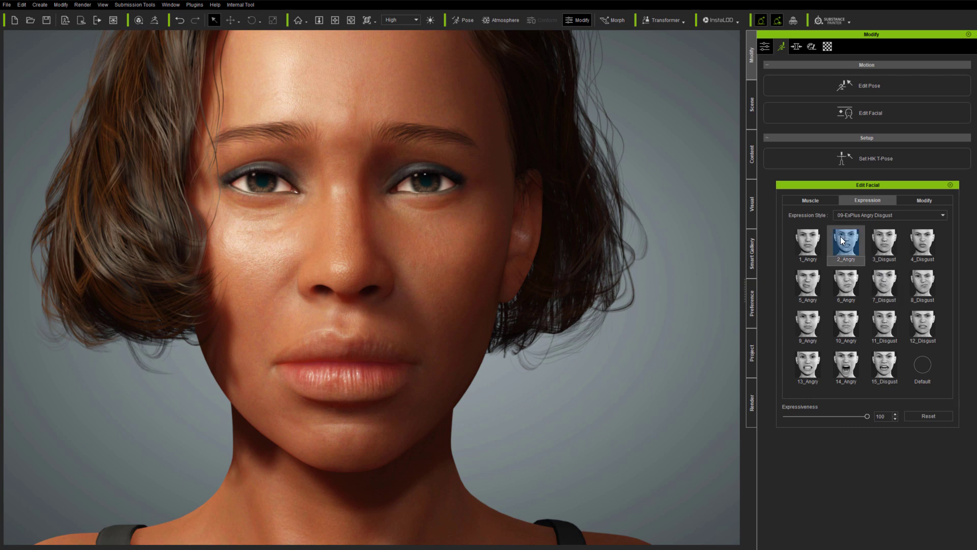
left_click(810, 283)
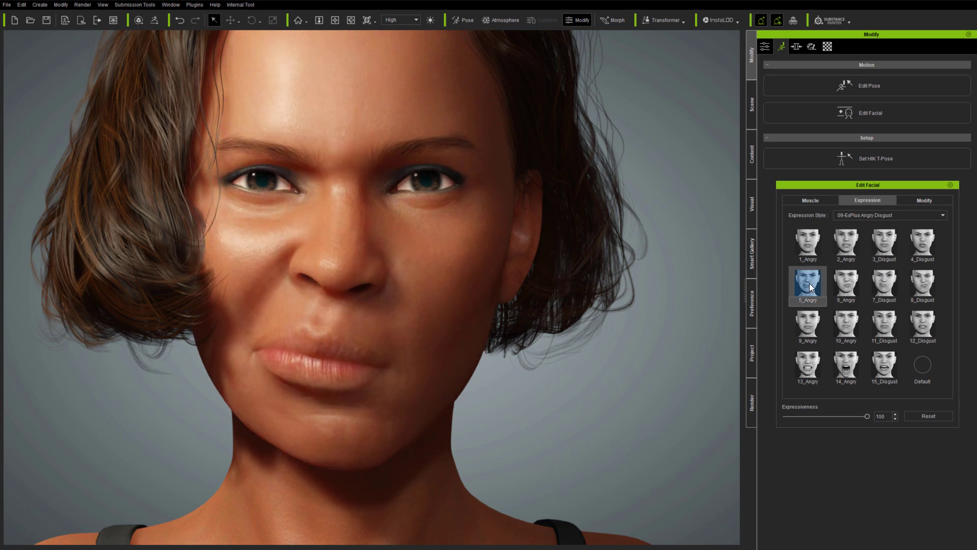
left_click(812, 325)
left_click(816, 367)
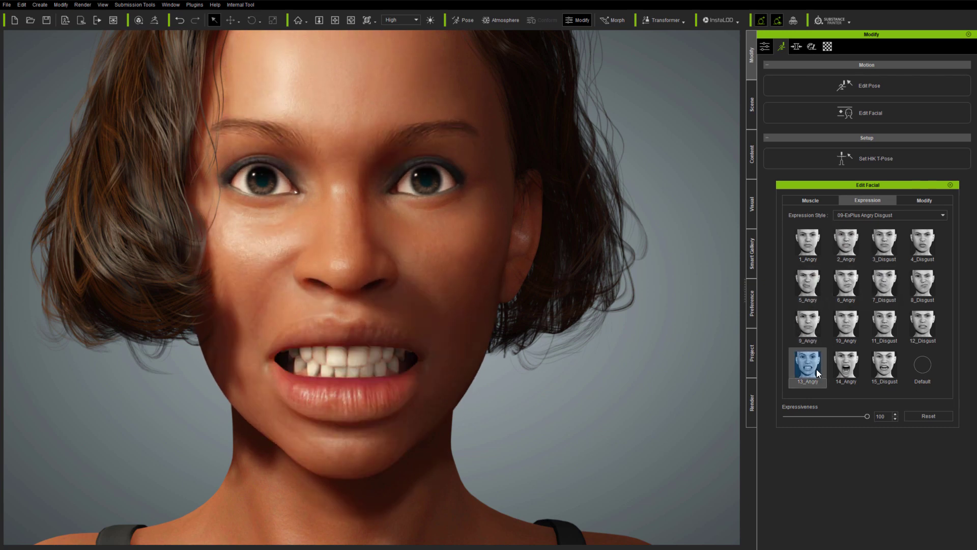
left_click(848, 371)
Step: Try the 15_Disgust, 12_Disgust, 7_Disgust and 4_Disgust presets of the 09-ExPlus Angry Disgust style
left_click(885, 363)
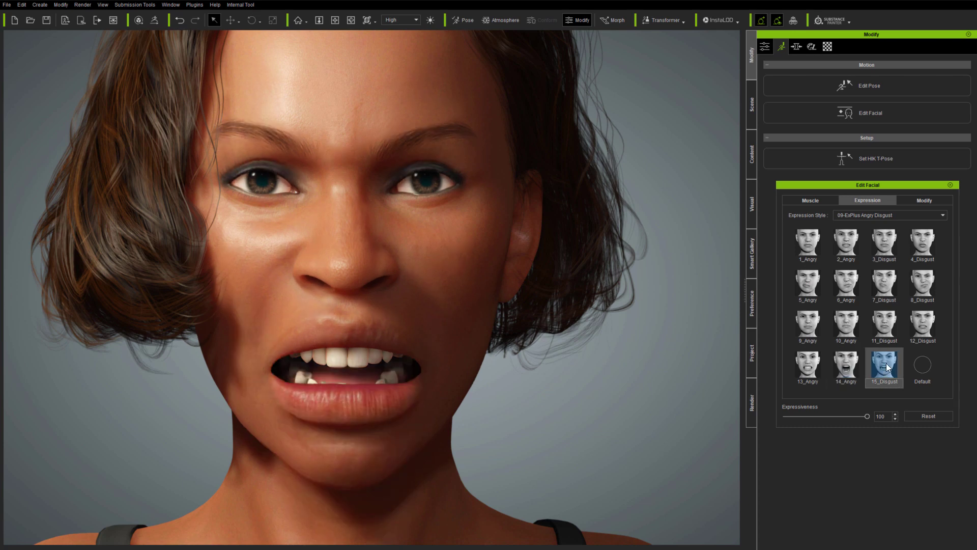
left_click(925, 323)
left_click(882, 283)
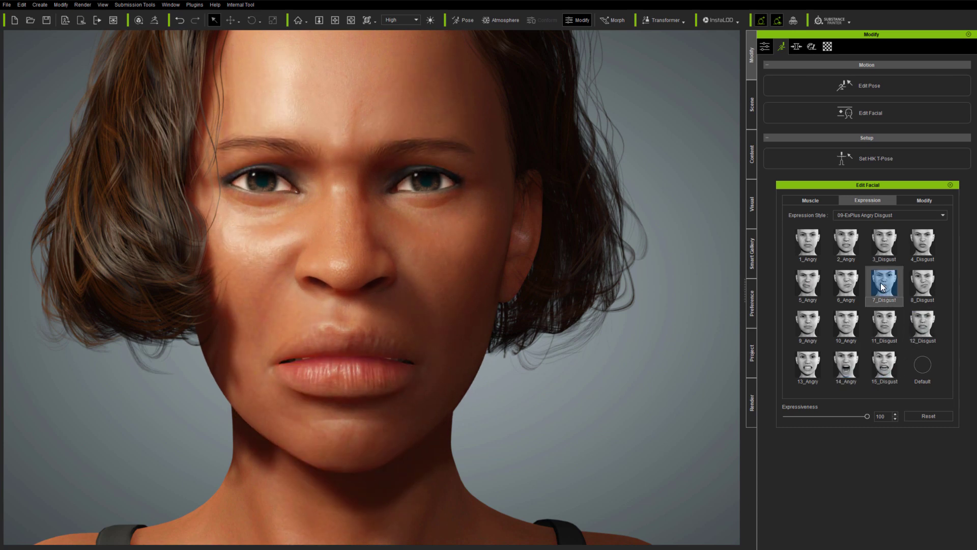
left_click(929, 240)
Step: Try the 2_Fear, 9_Fear and 14_Fear presets of the 10-ExPlus Fear Surprise expression style
left_click(893, 213)
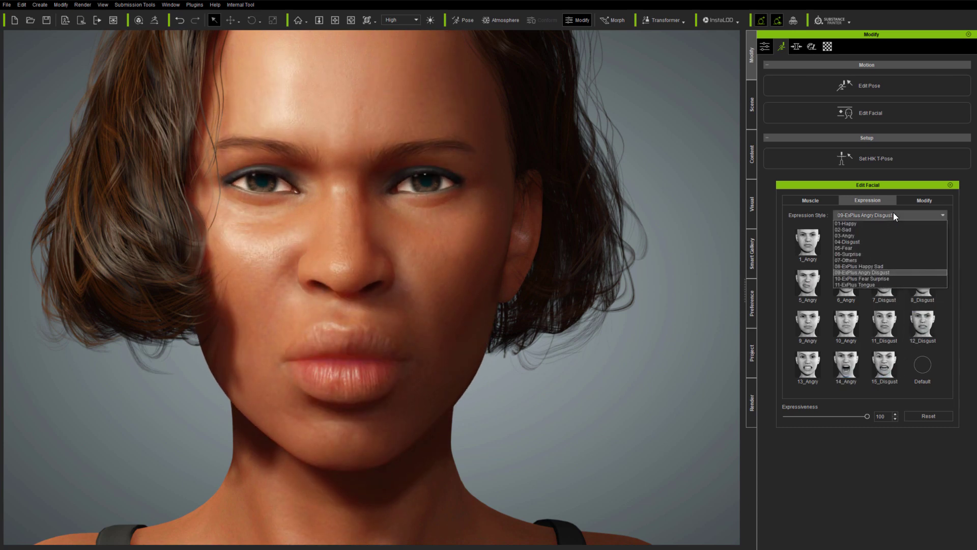
left_click(875, 278)
left_click(851, 241)
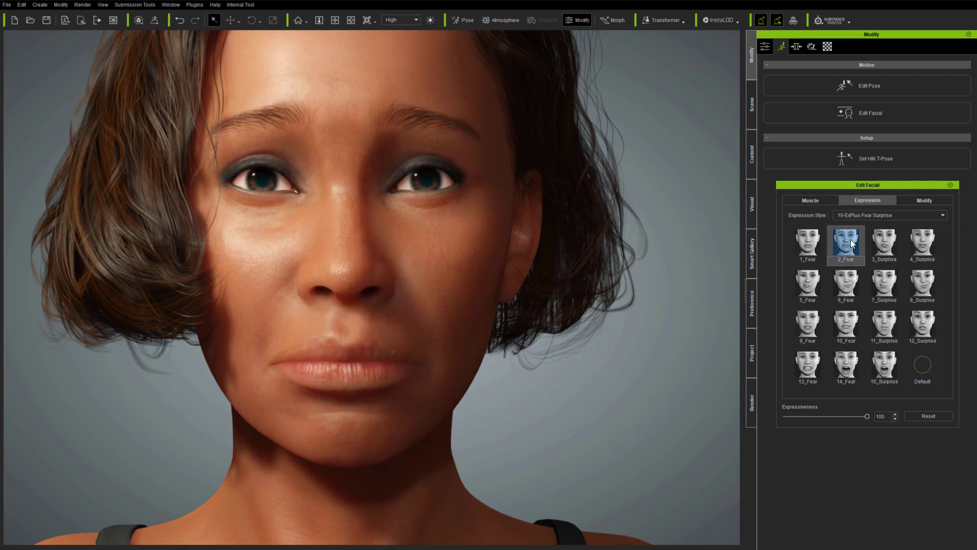
left_click(813, 322)
left_click(850, 371)
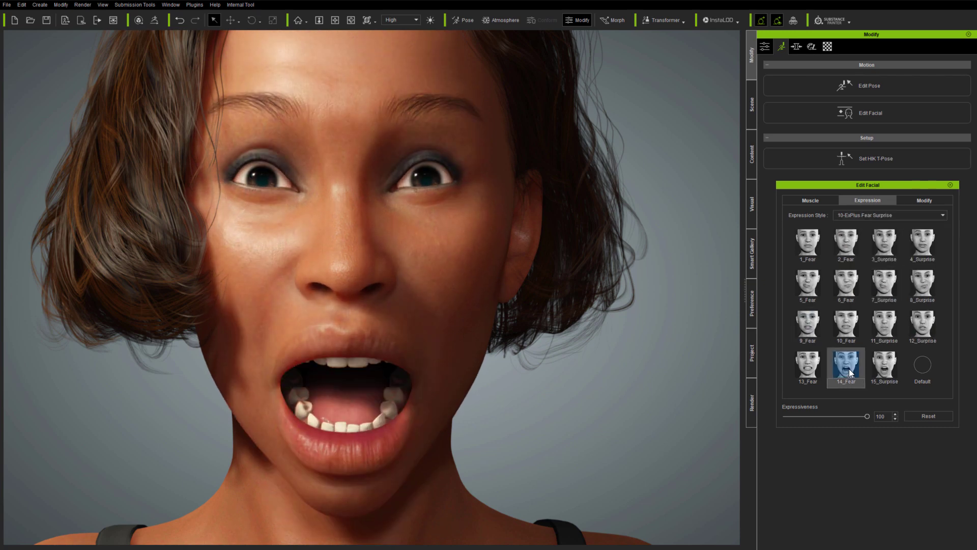
Step: Try the 11_Surprise, 8_Surprise and 4_Surprise presets of the 10-ExPlus Fear Surprise style
left_click(889, 315)
left_click(932, 279)
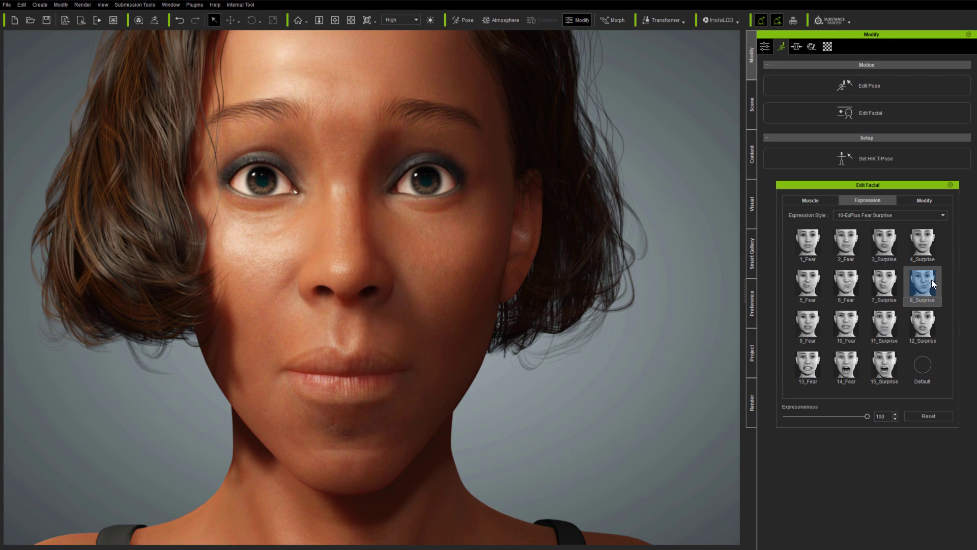
left_click(919, 236)
Step: Try the 1_Show, 3_BulgeL and 4_BulgeR presets of the 11-ExPlus Tongue expression style
left_click(895, 215)
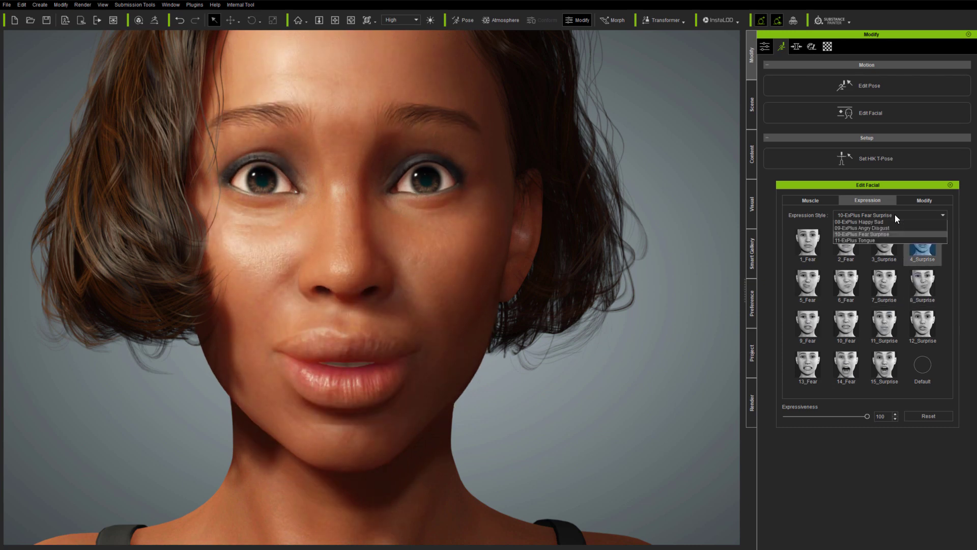
left_click(873, 285)
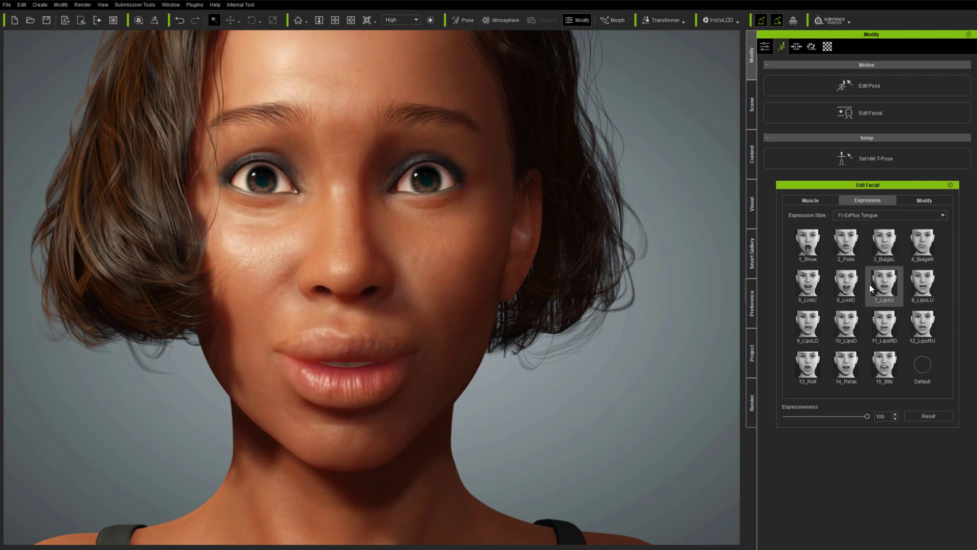
left_click(809, 243)
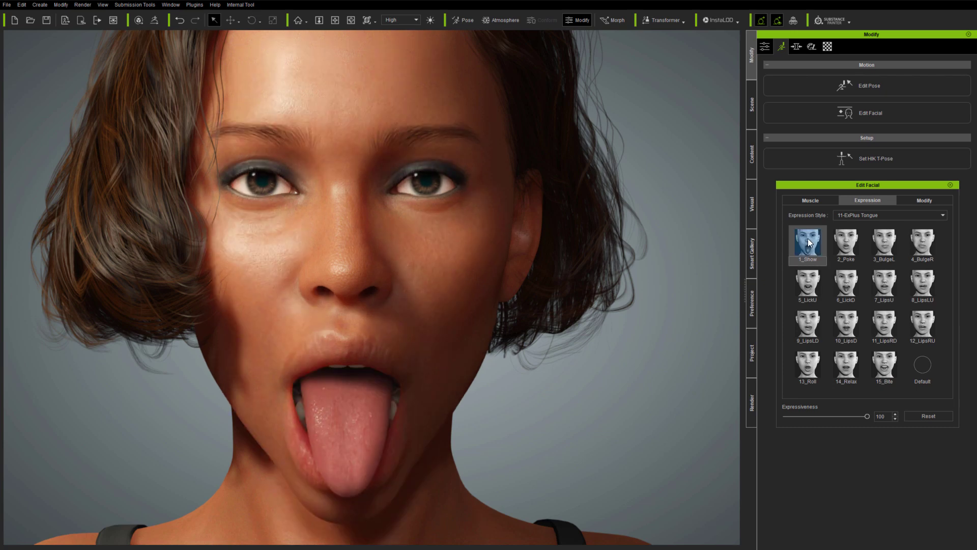
left_click(891, 248)
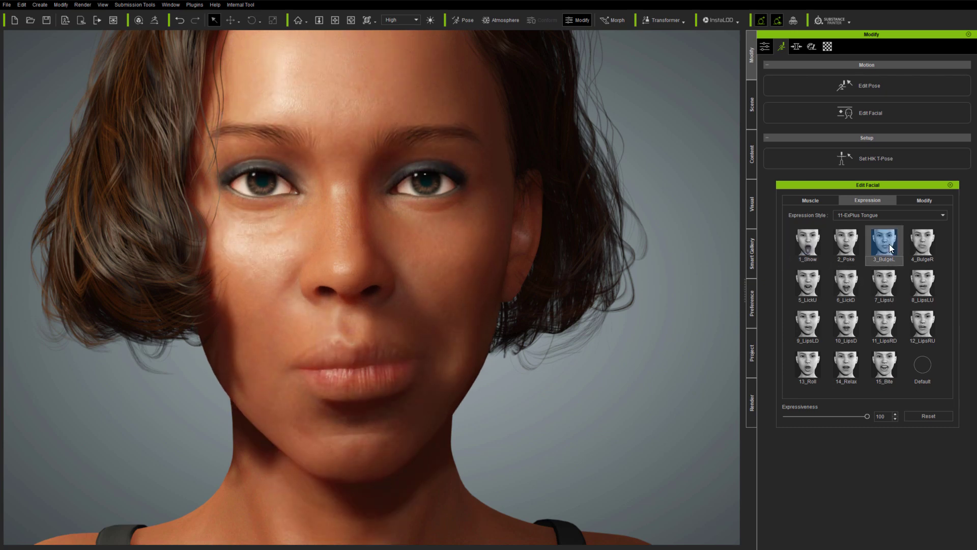
left_click(924, 243)
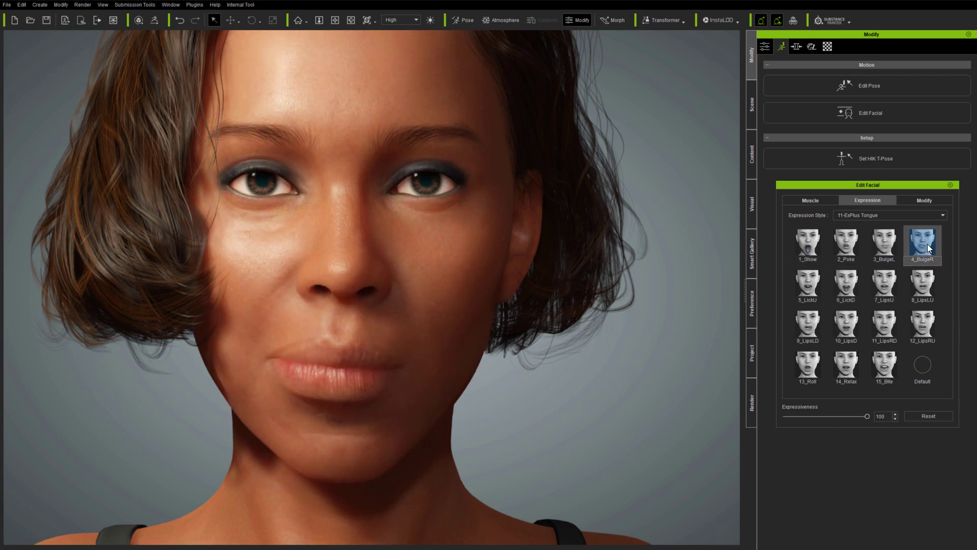
Step: Try the 5_LickU, 7_LipsU, 8_LipsLU, 11_LipsRD, 14_Relax and 15_Bite tongue presets, and restore the Default expression
left_click(809, 286)
left_click(886, 284)
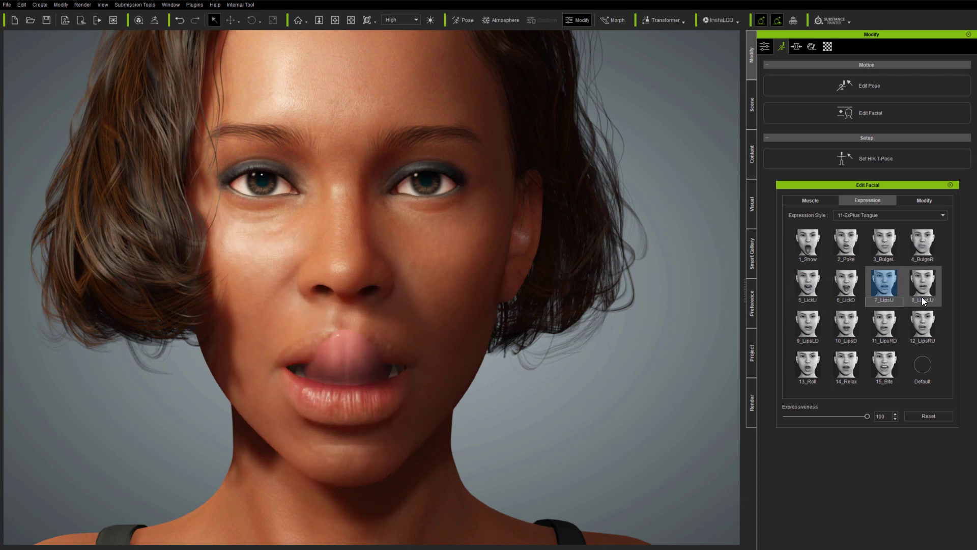
left_click(929, 280)
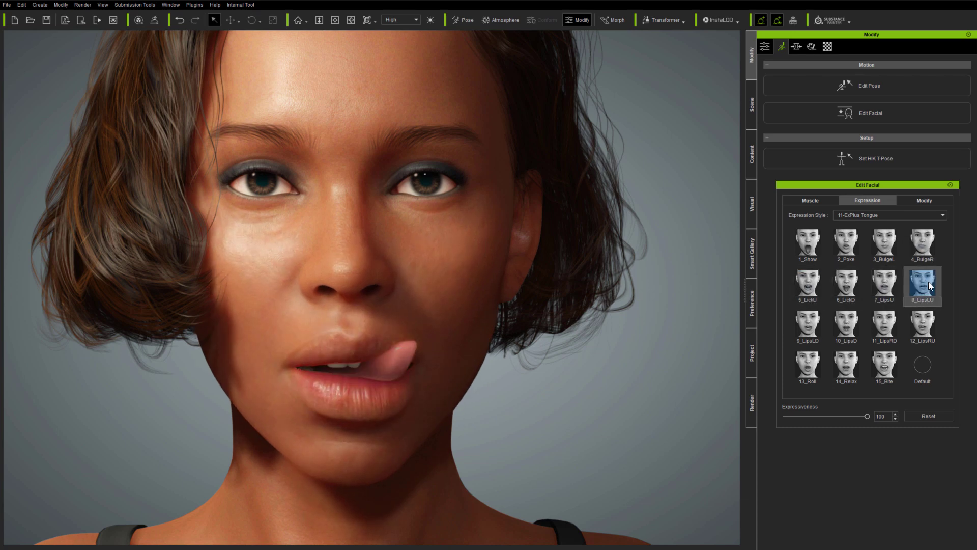
left_click(878, 321)
left_click(886, 366)
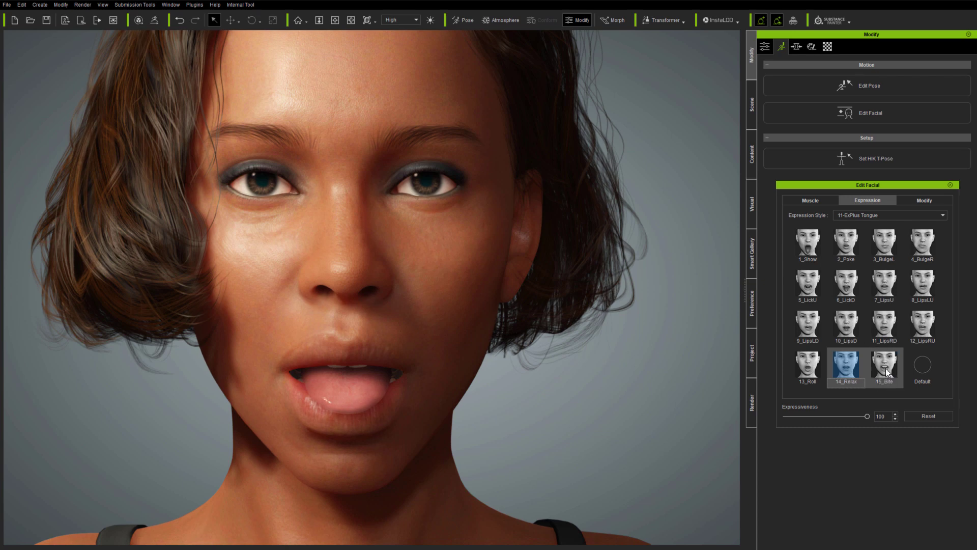
left_click(924, 367)
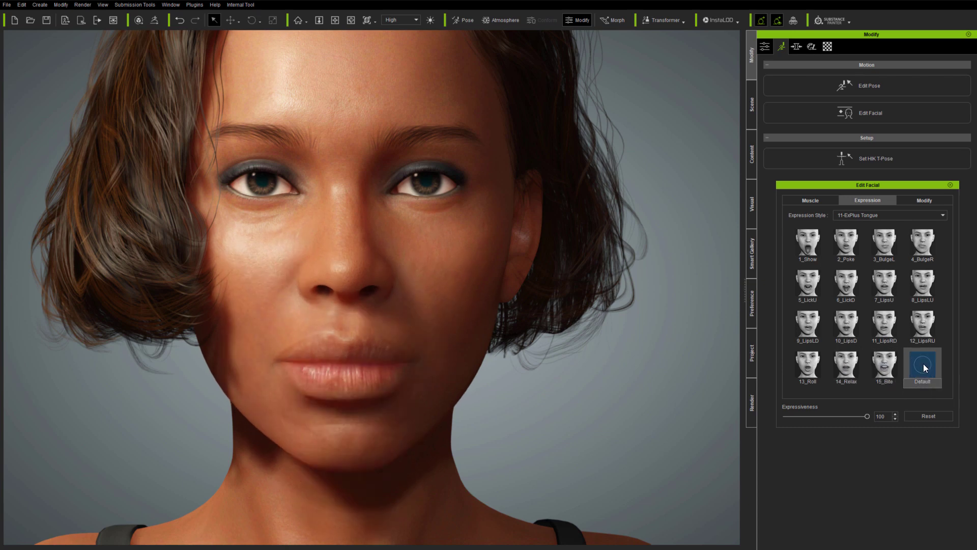
Step: Browse the eye, nose, mouth and custom expression slider categories for modifying the face
left_click(919, 200)
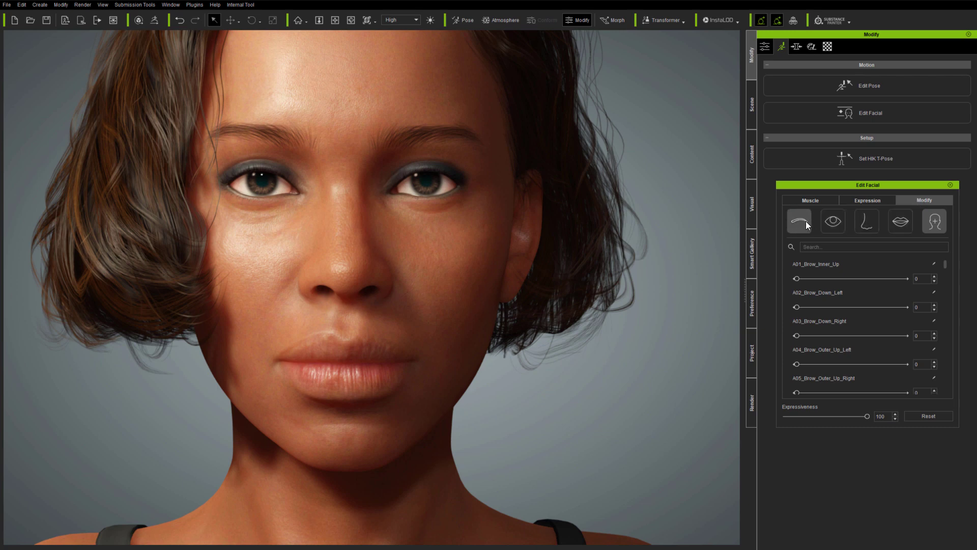
left_click(830, 221)
left_click(865, 224)
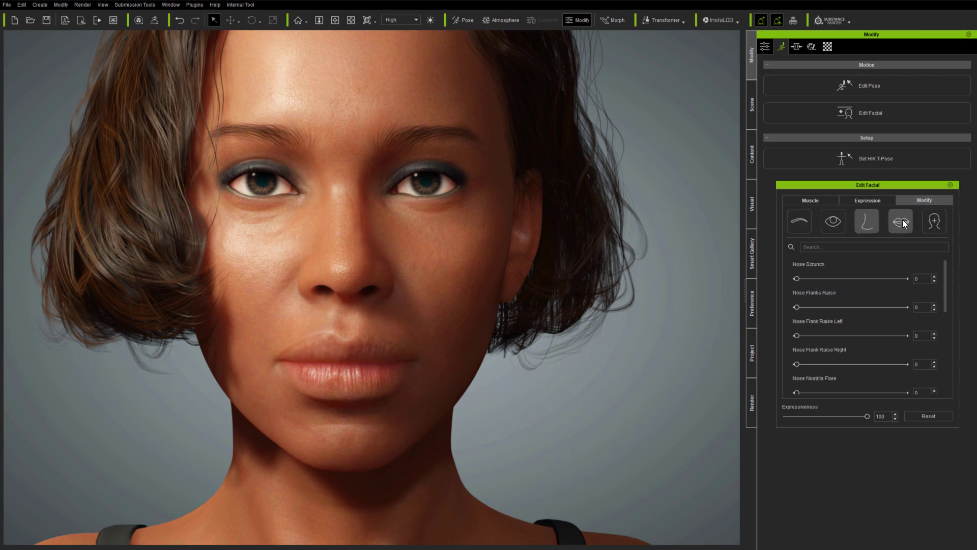
left_click(904, 224)
left_click(936, 222)
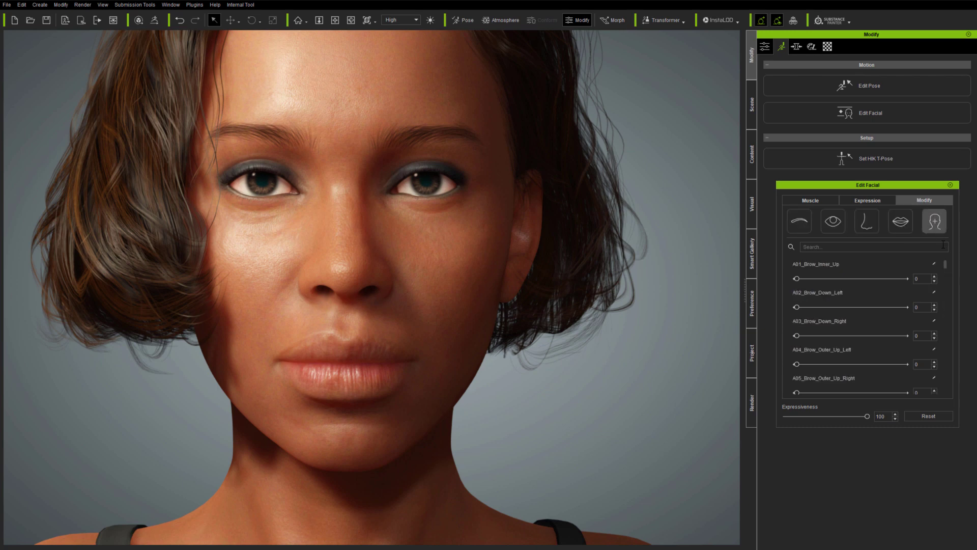
Step: Test the custom brow sliders such as A01_Brow_Inner_Up and A04_Brow_Outer_Up_Left, and bring them back toward zero
left_click_drag(946, 264, 948, 244)
left_click_drag(797, 279, 975, 371)
left_click_drag(905, 364, 797, 377)
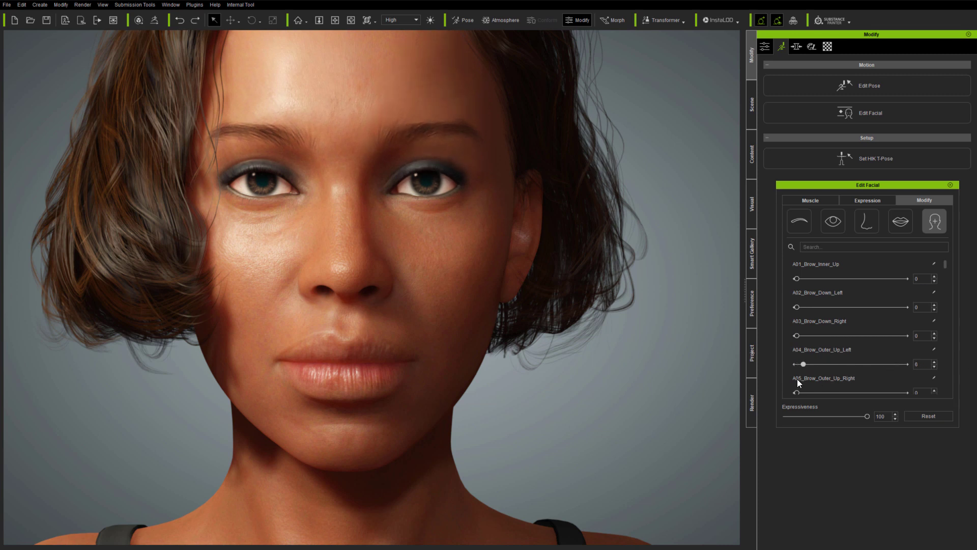
Step: Switch to muscle-based facial editing and choose the ExPlus expression set
left_click(815, 200)
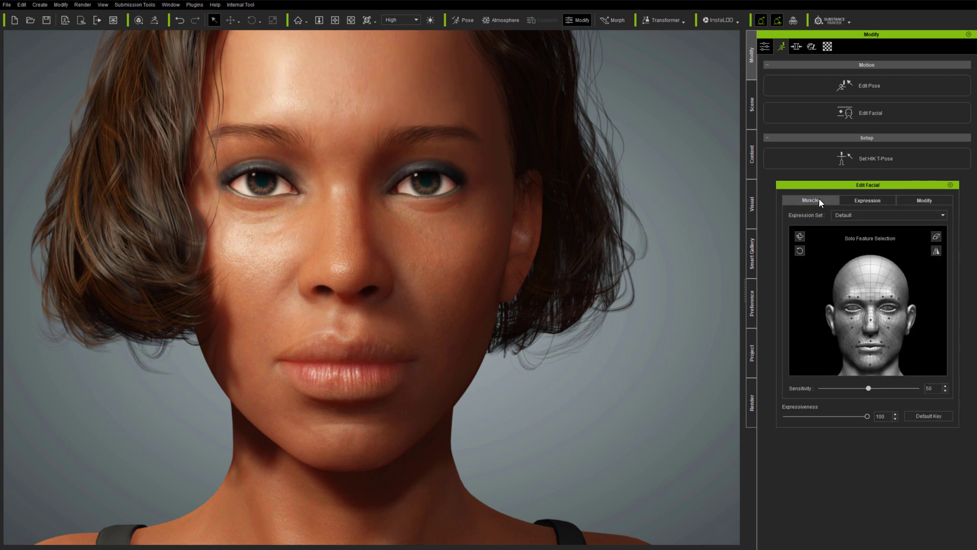
left_click(897, 215)
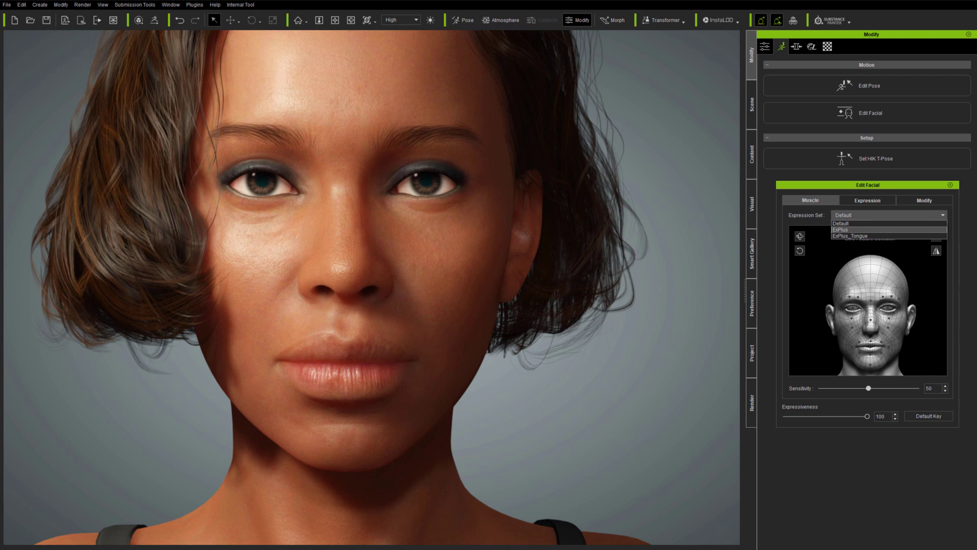
left_click(884, 229)
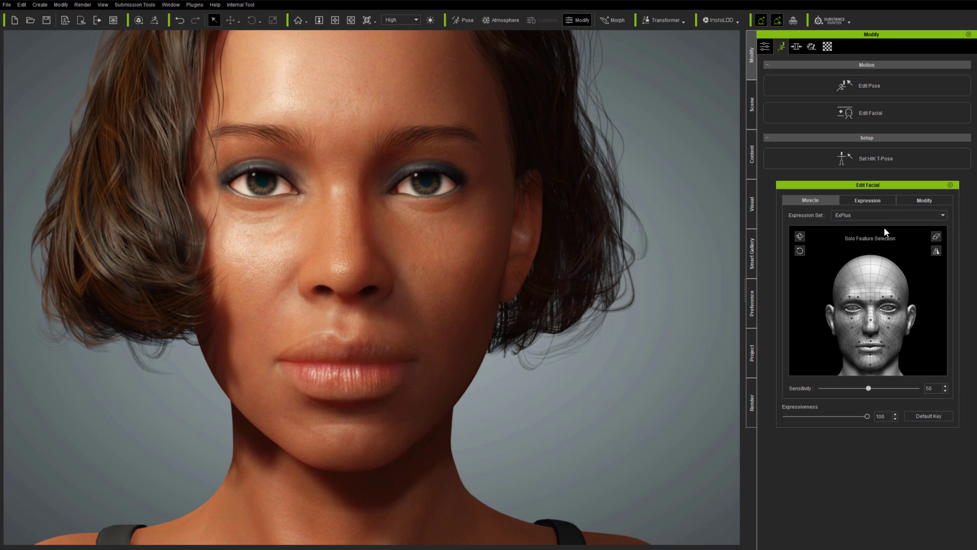
Step: Turn on symmetrical muscle selection, try a muscle movement, and set the sensitivity to 80
left_click(936, 251)
left_click_drag(931, 344, 928, 306)
left_click_drag(917, 388, 895, 390)
Step: Select the brow muscles together and try raising and lowering both brows, including each side separately
left_click(899, 299, "ctrl")
left_click(883, 296, "ctrl")
left_click_drag(933, 316, 903, 421)
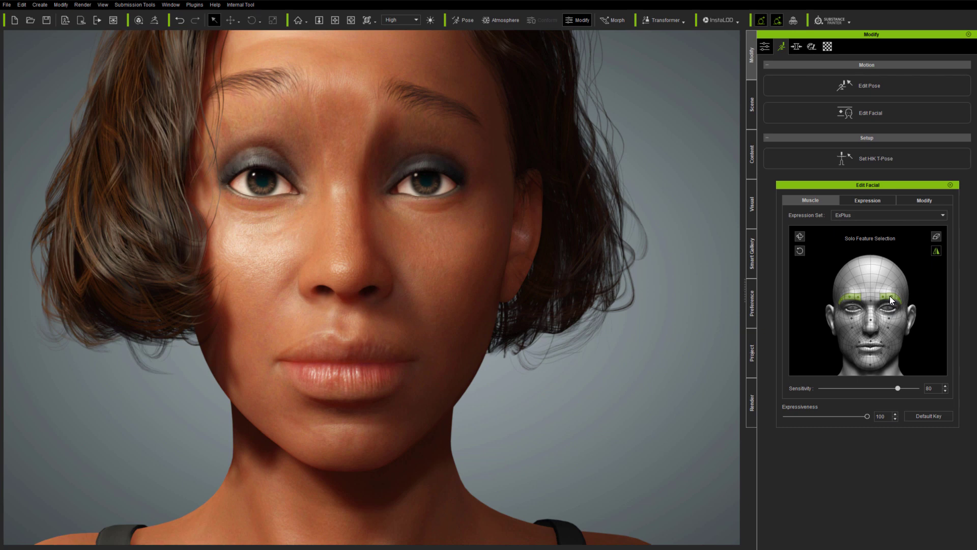
left_click_drag(890, 295, 883, 304)
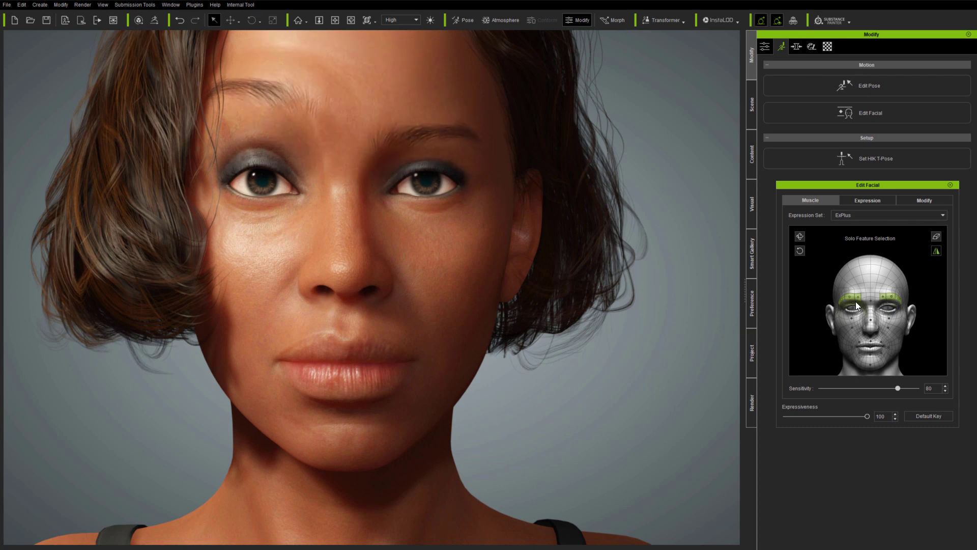
left_click_drag(858, 300, 849, 302)
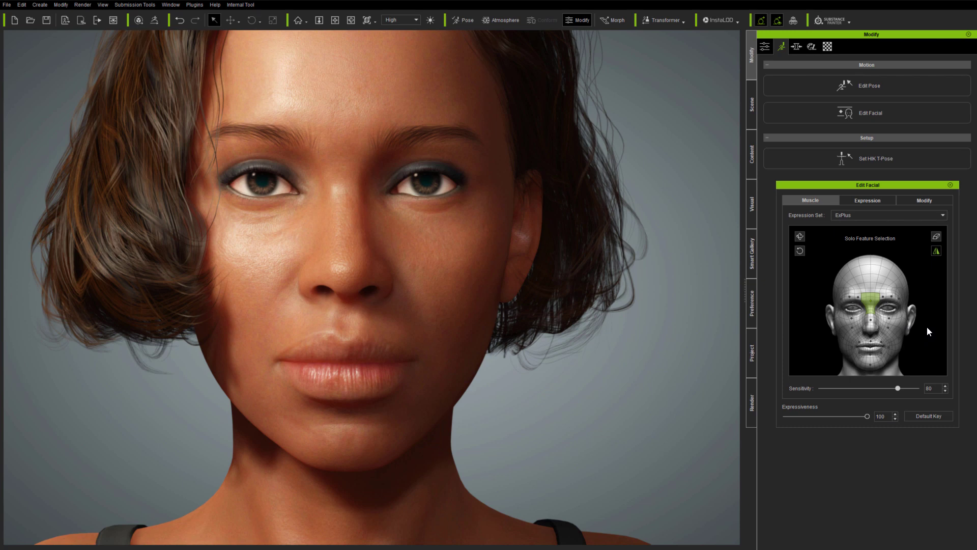
Step: Try an angry expression by furrowing the brow bridge, narrowing the eyes and baring the teeth, and restore the default face
left_click_drag(927, 331, 927, 176)
left_click_drag(909, 319, 901, 527)
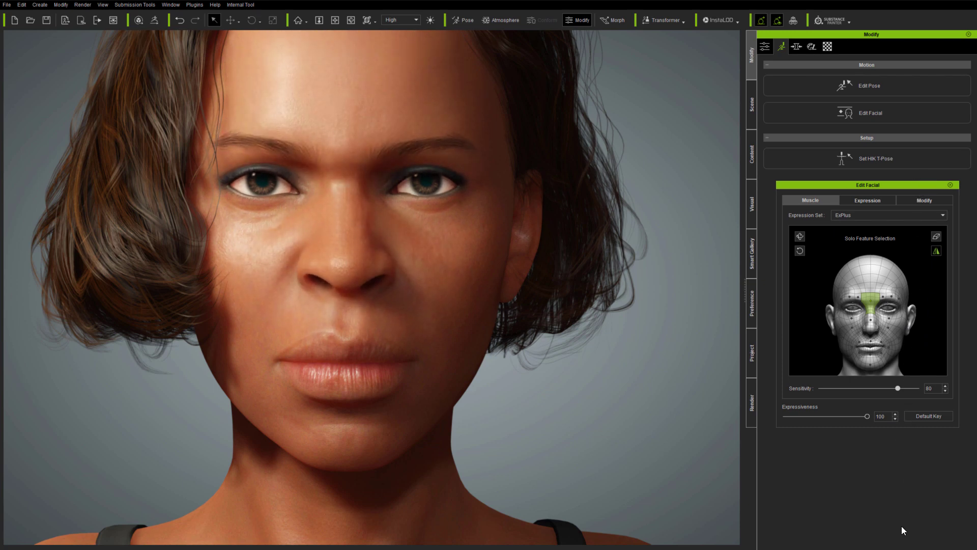
left_click_drag(875, 309, 930, 342)
left_click_drag(885, 315, 933, 310)
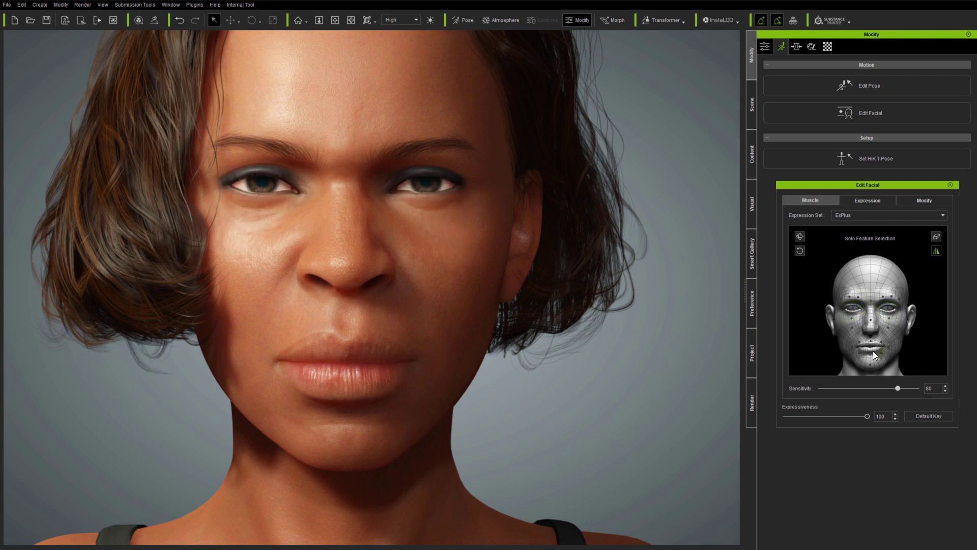
left_click_drag(872, 350, 924, 414)
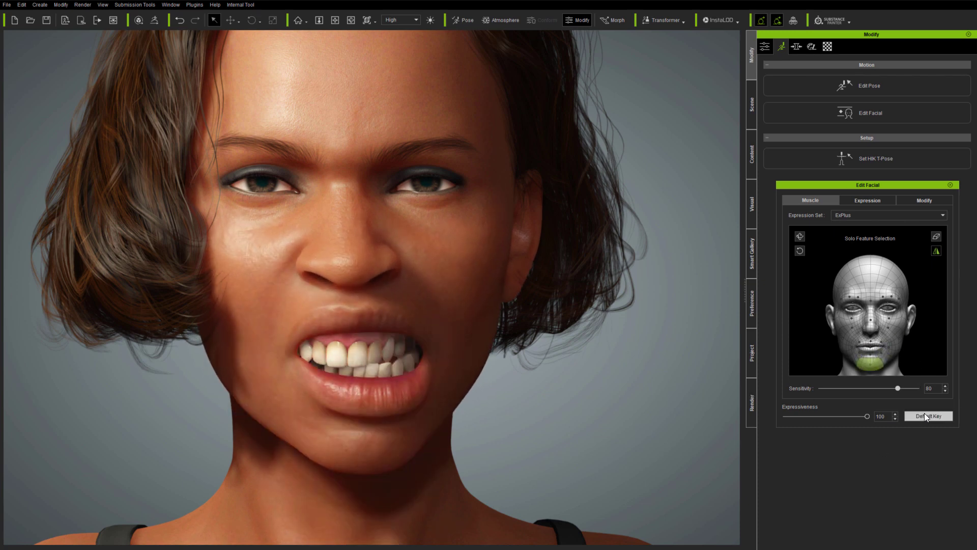
left_click(924, 413)
Step: Try separate symmetrical adjustments of the cheek and mouth muscles, restoring the default face after each
left_click_drag(887, 314, 975, 326)
left_click(920, 418)
left_click_drag(897, 345, 920, 387)
left_click(925, 416)
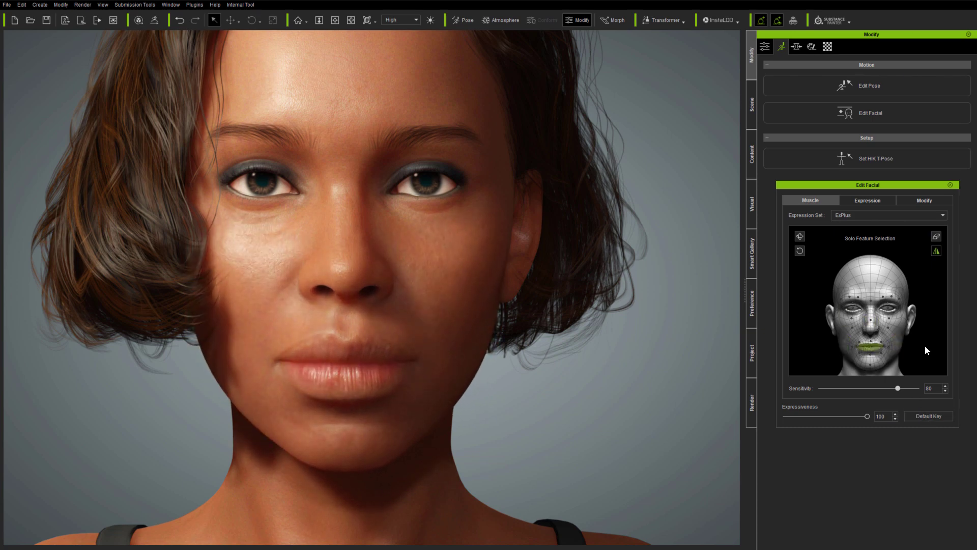
Step: Try a symmetrical closed-mouth smile using the lip, mouth corner and chin muscles, and restore the default face
left_click_drag(925, 346, 942, 91)
left_click(889, 348)
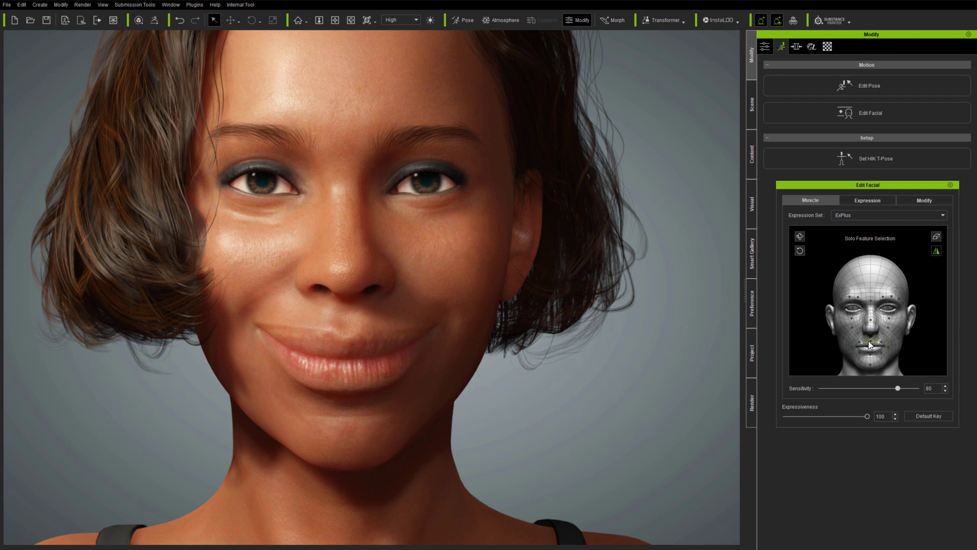
left_click_drag(869, 344, 925, 256)
left_click_drag(920, 349, 926, 337)
left_click_drag(870, 364, 929, 414)
left_click(930, 414)
Step: Try a symmetrical snarl with bared teeth, raised nose and cheeks, and furrowed brows, and restore the default face
left_click(881, 343)
left_click_drag(921, 351, 933, 419)
left_click(882, 352)
left_click(925, 361)
left_click(891, 319)
left_click(889, 329)
left_click_drag(924, 330, 924, 383)
left_click(883, 296)
left_click(872, 306)
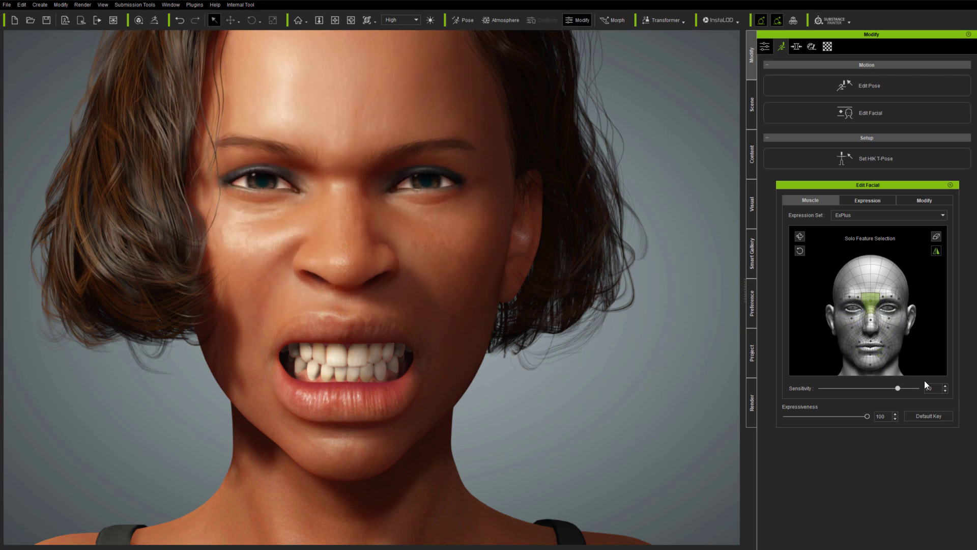
left_click(924, 418)
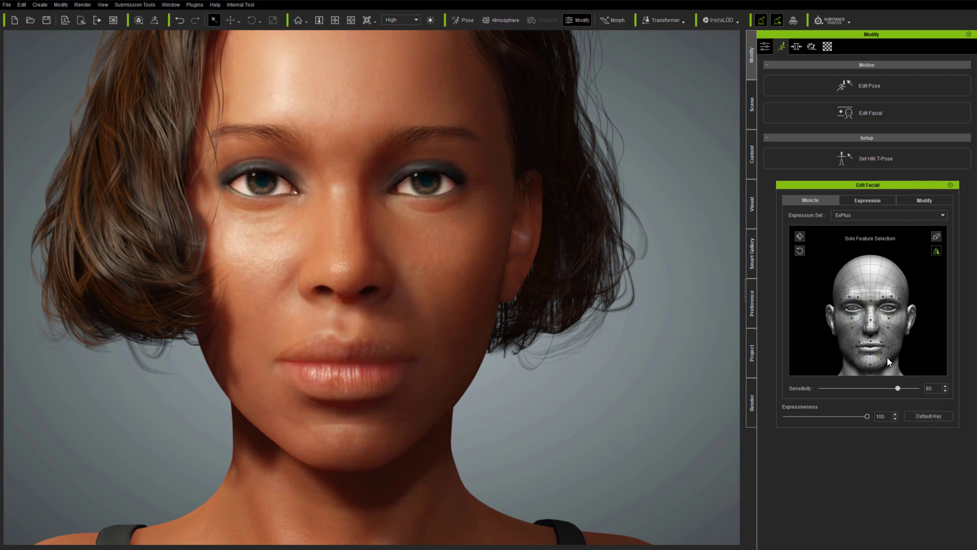
Step: Try pressing the lips tightly together with the mouth and chin muscles, turn off symmetry, and restore the default face
left_click_drag(923, 367, 936, 423)
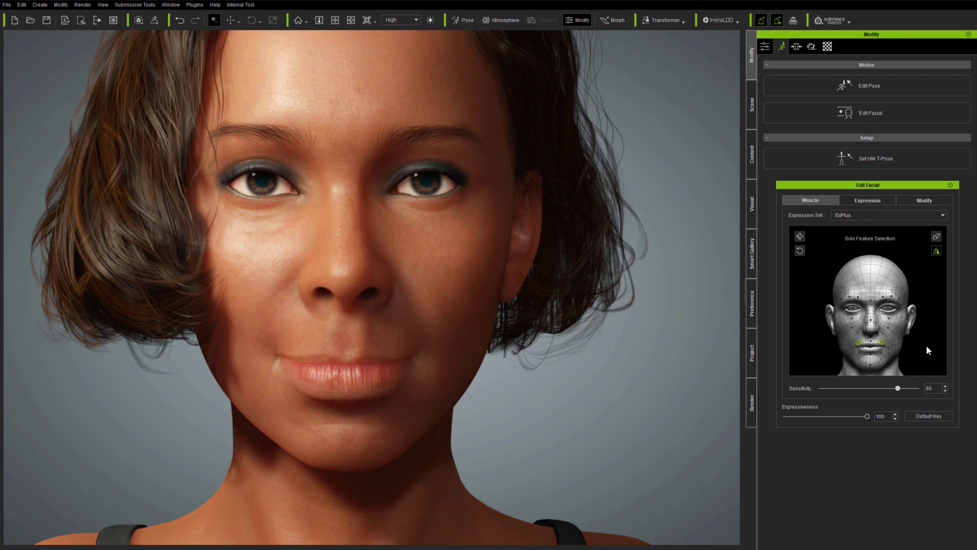
mouse_move(923, 348)
left_mouse_down()
mouse_move(933, 475)
mouse_move(932, 252)
mouse_move(924, 367)
mouse_move(928, 339)
left_mouse_up()
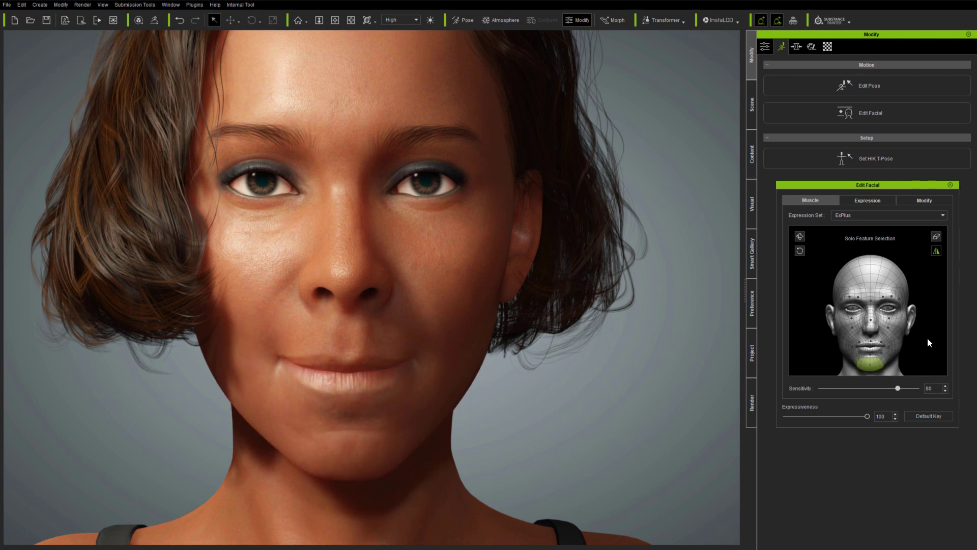
left_click(936, 251)
left_click(920, 417)
Step: Try a one-sided smirk on the character's left using the mouth corner, upper lip, chin and cheek muscles
left_click_drag(888, 345, 945, 328)
left_click_drag(881, 340, 939, 187)
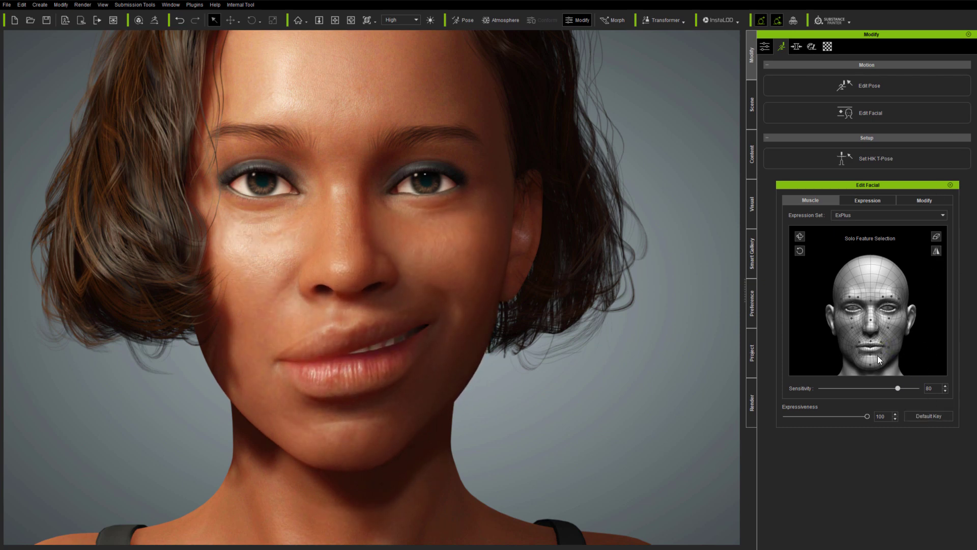
left_click_drag(871, 342, 928, 350)
left_click_drag(869, 367, 966, 330)
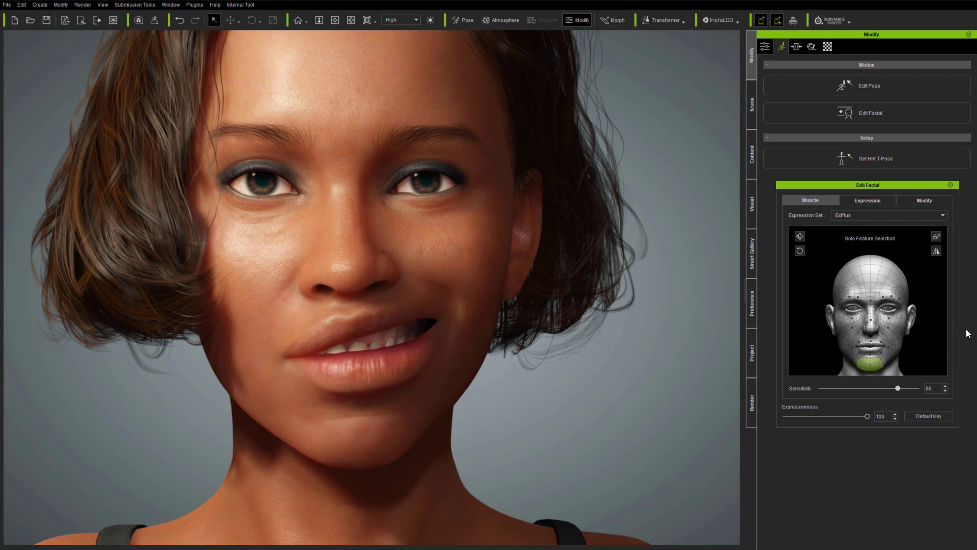
left_click_drag(890, 331, 933, 335)
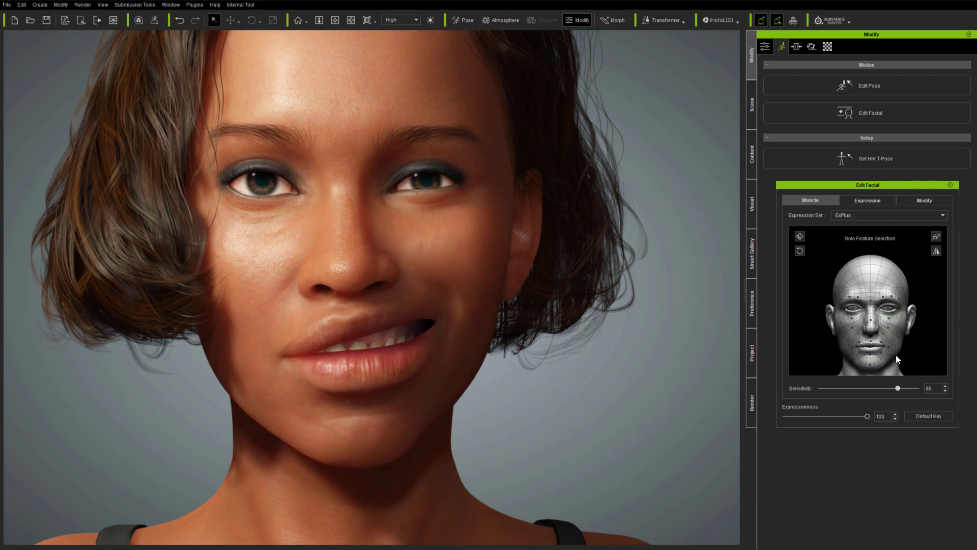
Step: Add a raised left brow, shifted nose, sideways gaze and head turn to the smirk, and restore the default face
left_click_drag(891, 297, 932, 344)
left_click_drag(872, 322, 916, 308)
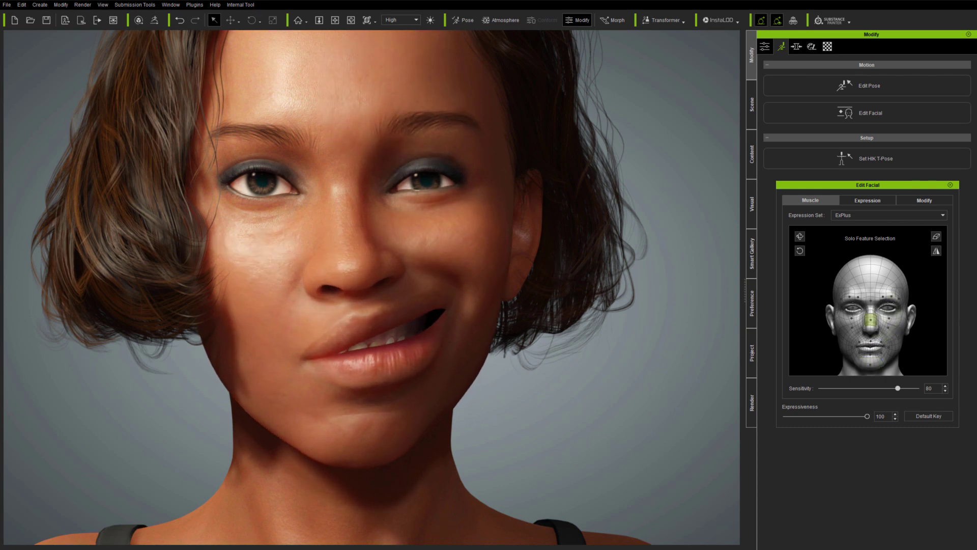
left_click_drag(800, 330, 869, 329)
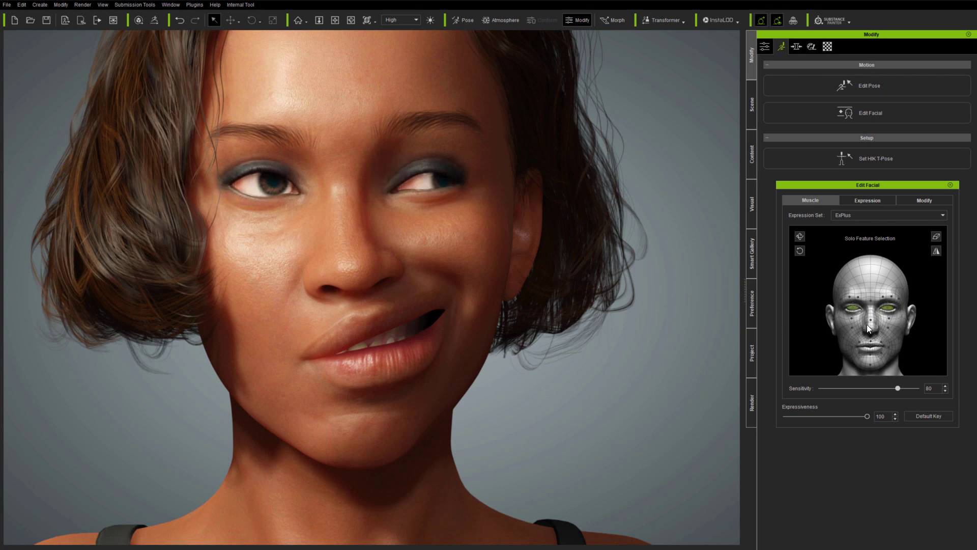
left_click_drag(804, 329, 930, 357, "alt")
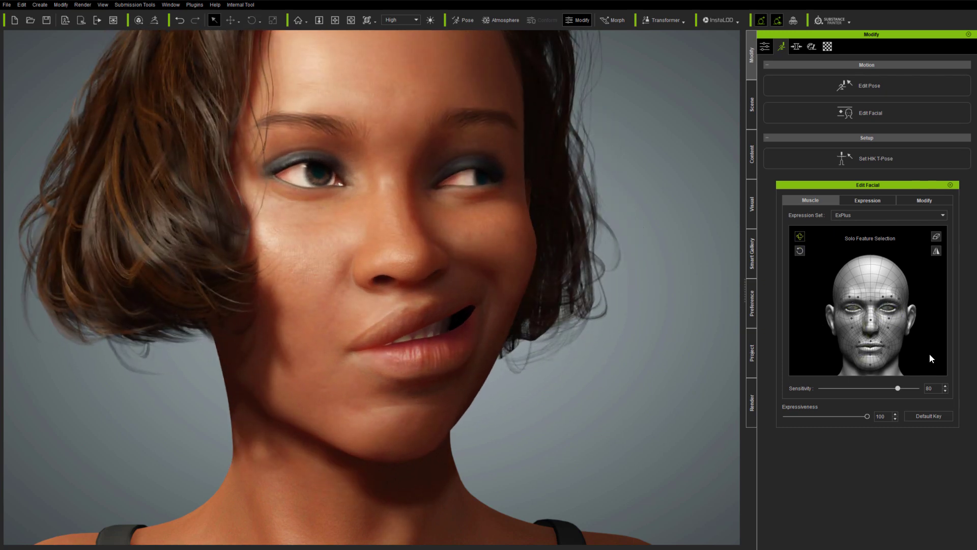
left_click(931, 417)
Step: Try deforming only the character's right cheek in different directions, and restore the default face
left_click_drag(852, 349, 951, 361)
left_click_drag(923, 66, 934, 362)
left_click(916, 414)
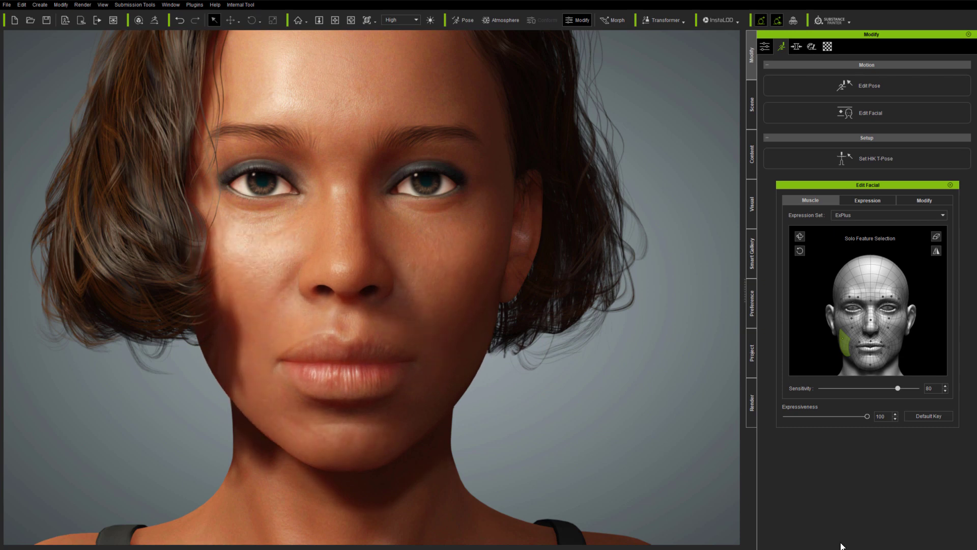
left_click_drag(841, 543, 814, 345)
left_click(921, 416)
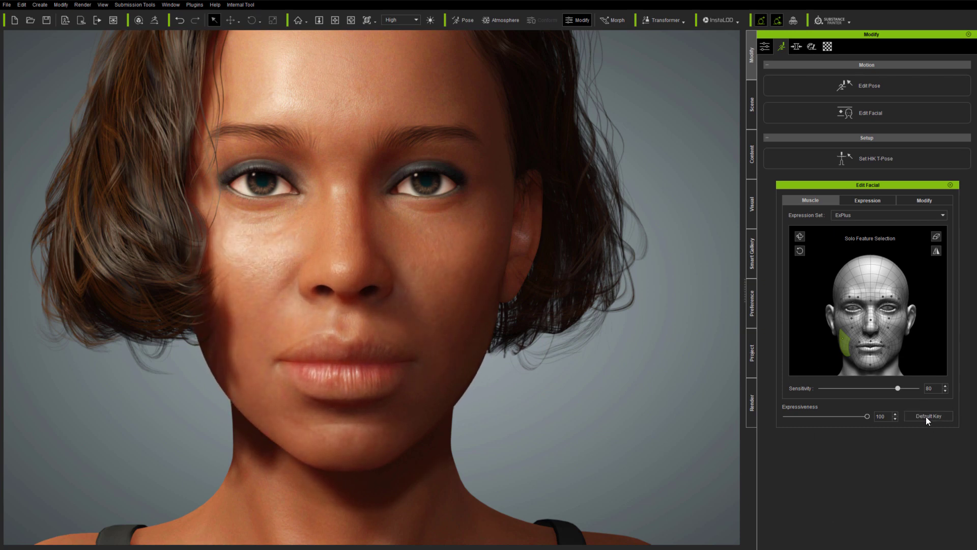
Step: Choose the ExPlus_Tongue expression set and test its outer brow muscle on one side, ending on the default face
left_click(884, 214)
left_click(876, 232)
mouse_move(891, 297)
left_mouse_down()
mouse_move(935, 263)
mouse_move(919, 334)
mouse_move(892, 296)
left_mouse_up()
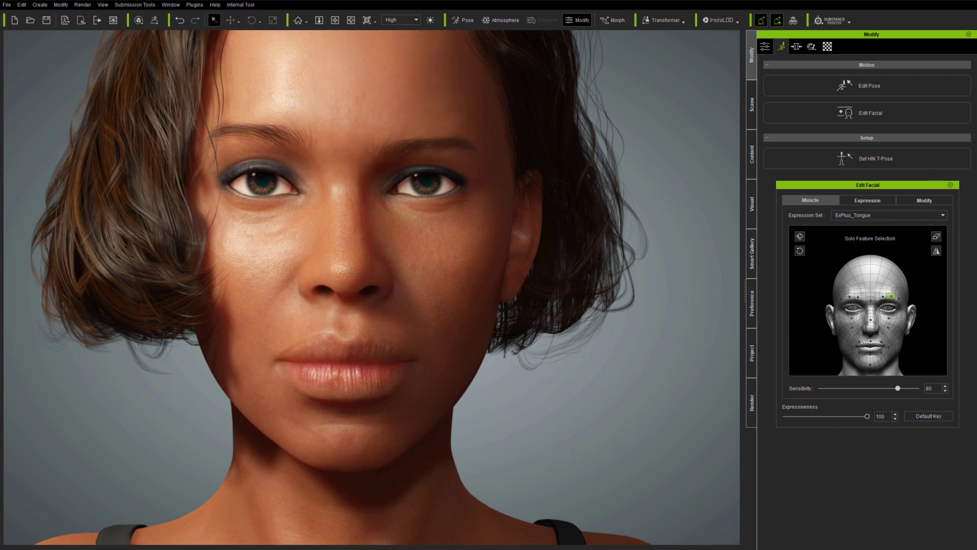
left_click(931, 416)
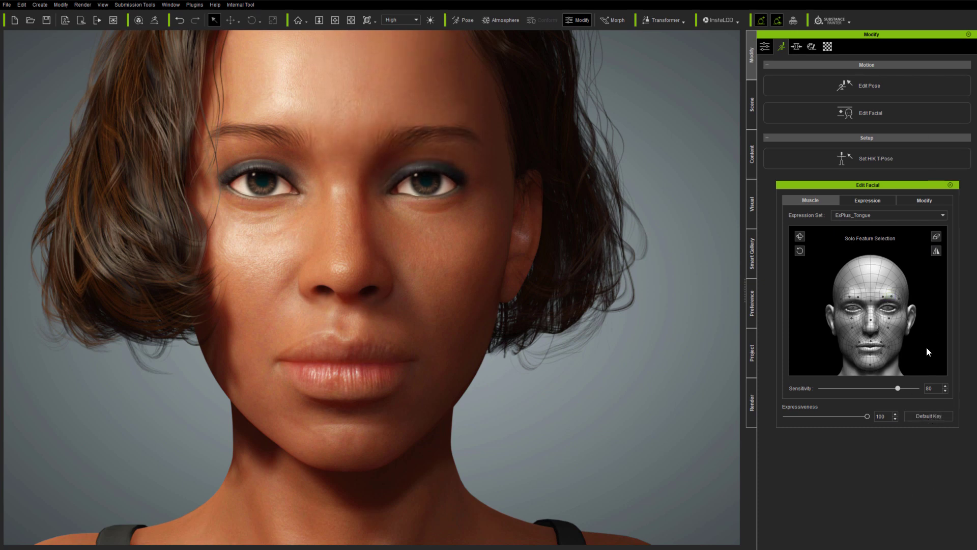
Step: Try sticking the tongue out between the closed lips with the lip muscle, checking it from the side and front
middle_click_drag(578, 393, 581, 371)
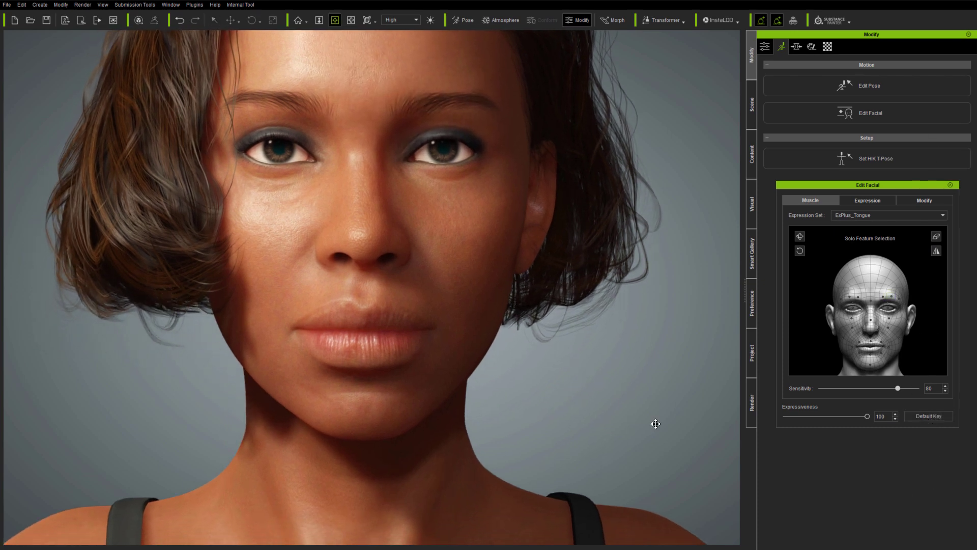
right_click_drag(656, 423, 574, 444)
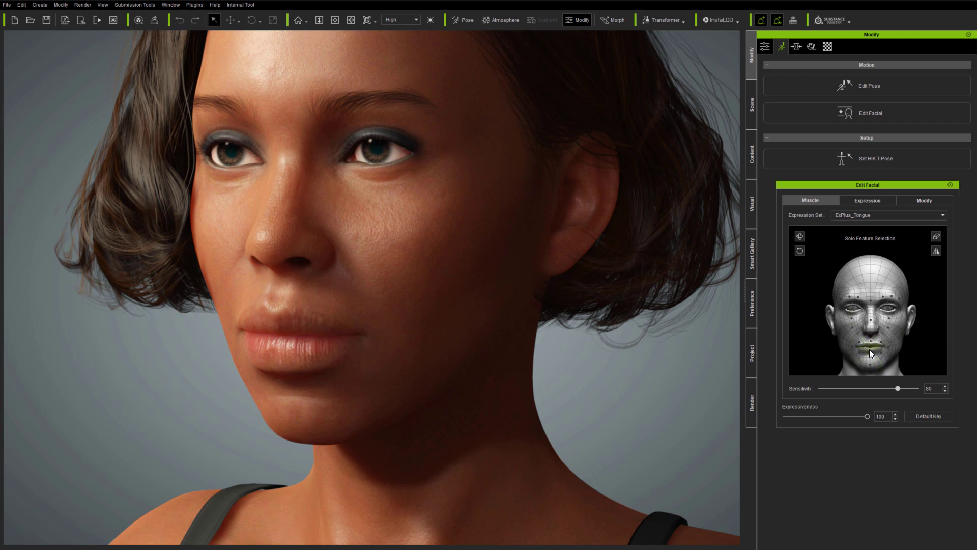
left_click_drag(926, 342, 919, 273)
left_click_drag(915, 392, 912, 472)
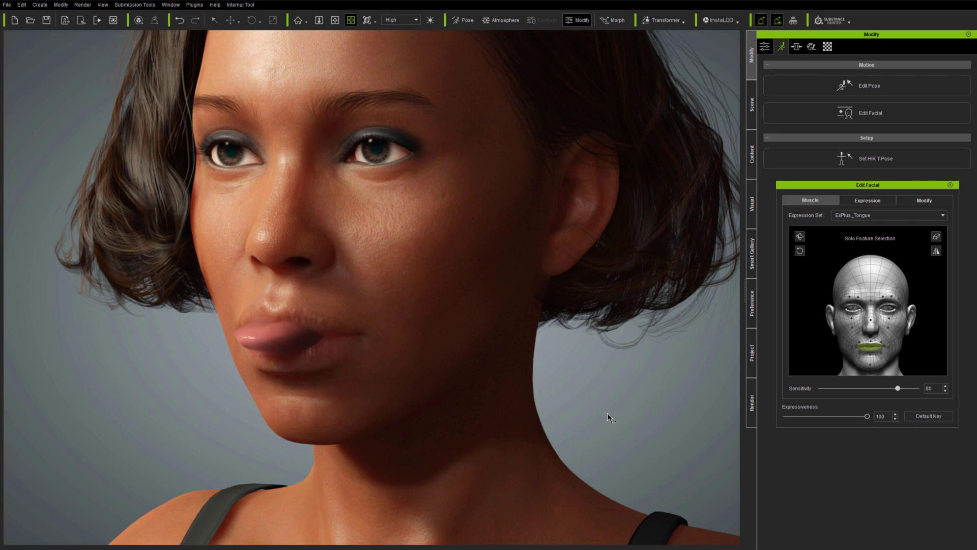
right_click_drag(548, 409, 641, 405, "alt")
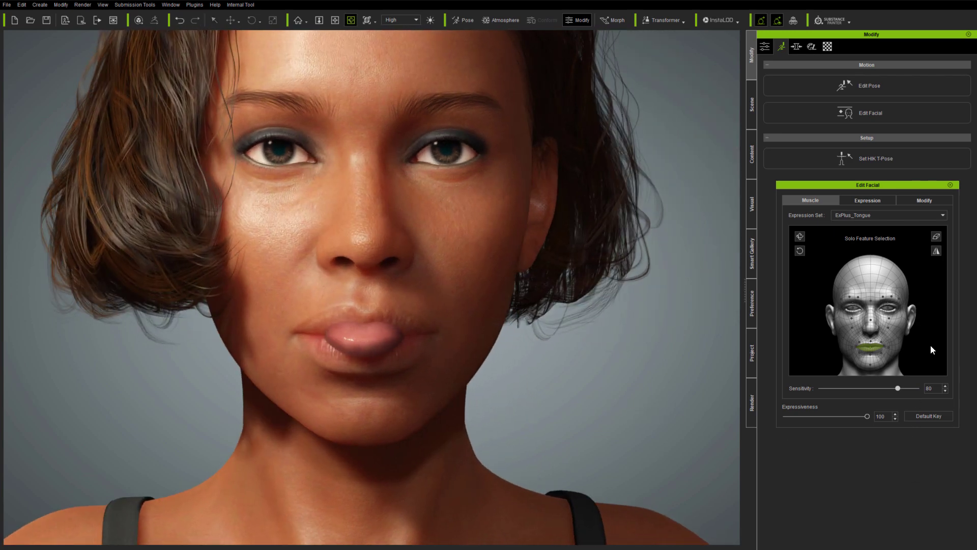
left_click_drag(927, 341, 931, 197)
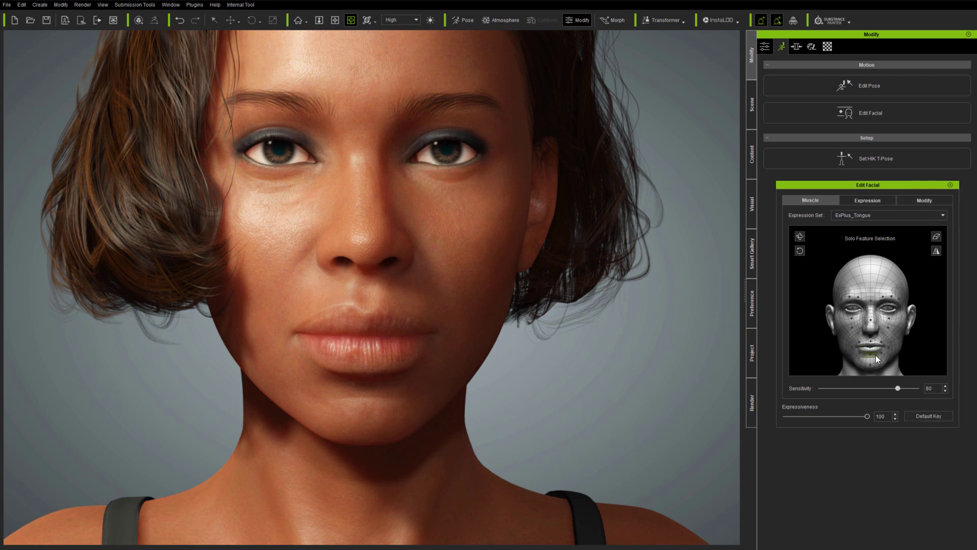
Step: Open the mouth wide with the chin muscle and reposition the tongue using the lip and lower-lip muscles
left_click_drag(872, 363, 854, 443)
left_click_drag(811, 359, 835, 370)
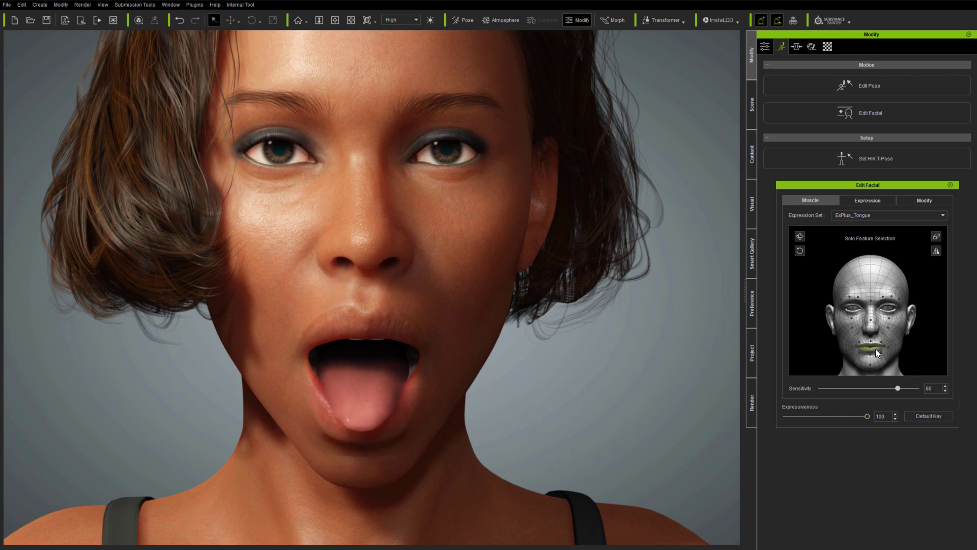
left_click_drag(943, 352, 946, 249)
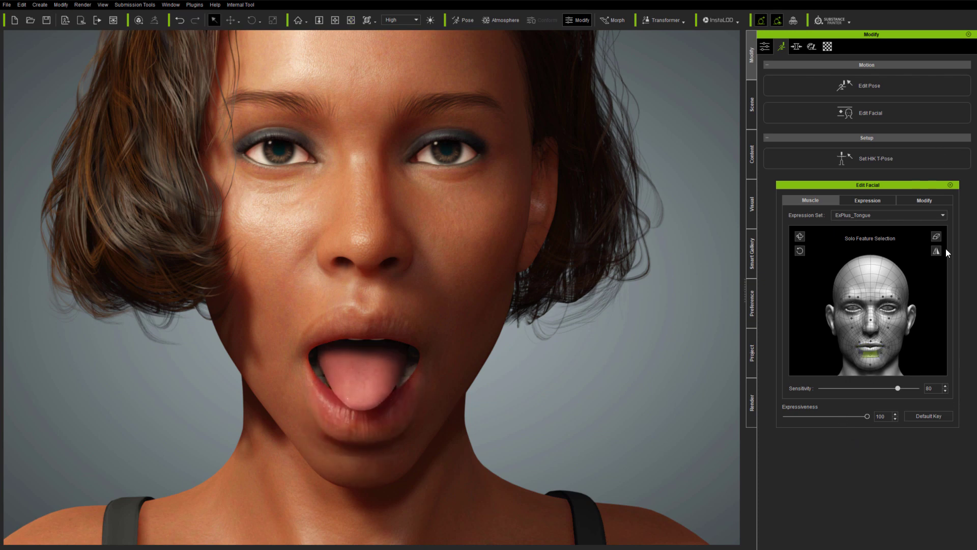
Step: Adjust the tongue's tilt and shape with the lower-lip and upper-lip muscles while viewing the open mouth in profile
key("c")
left_click_drag(535, 404, 697, 390)
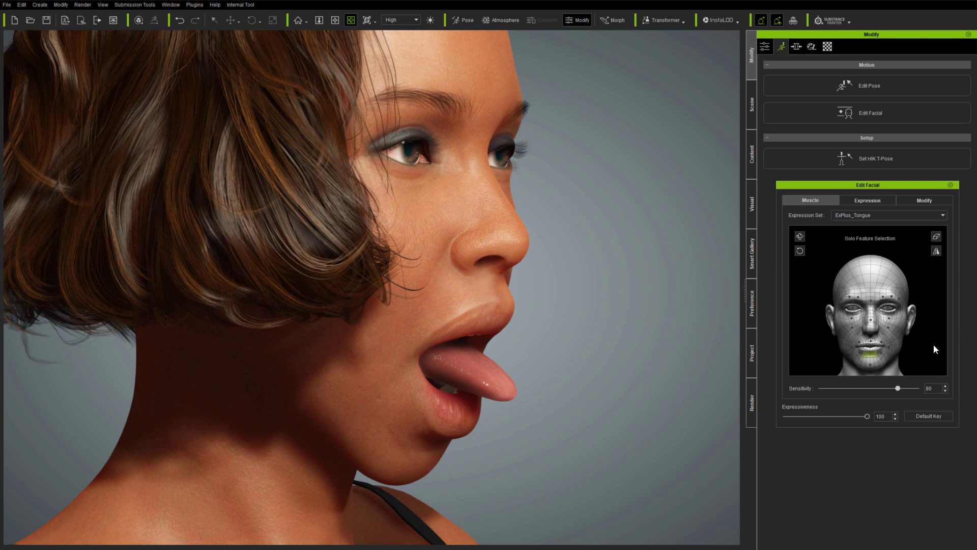
left_click_drag(933, 344, 944, 306)
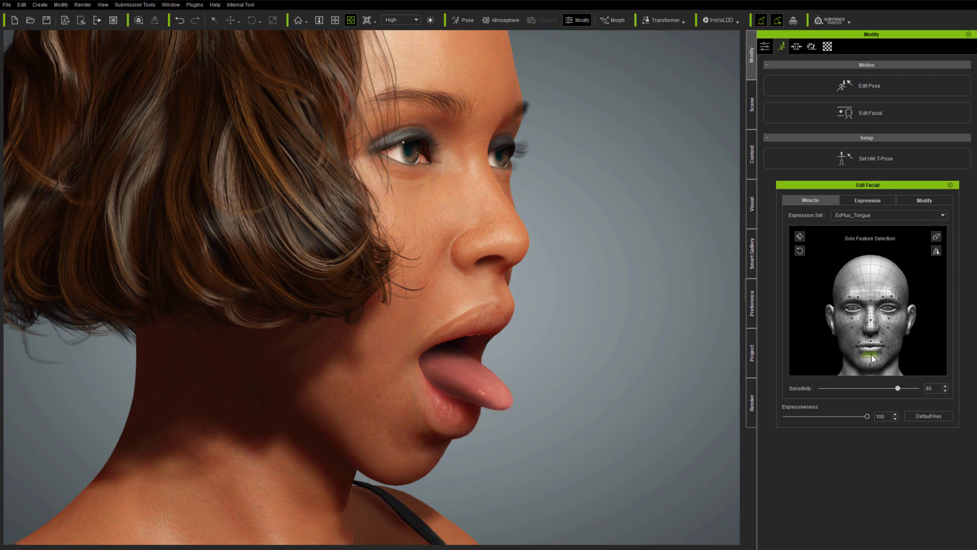
left_click_drag(883, 346, 925, 479)
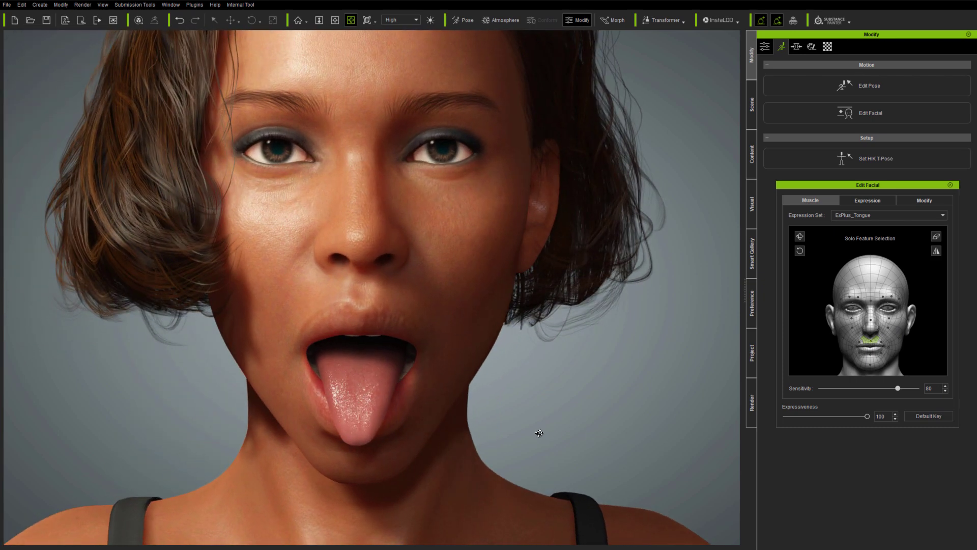
Step: Reset the face to its default, then open the mouth with the chin muscle and reposition the tongue with the lip muscles
left_click(929, 416)
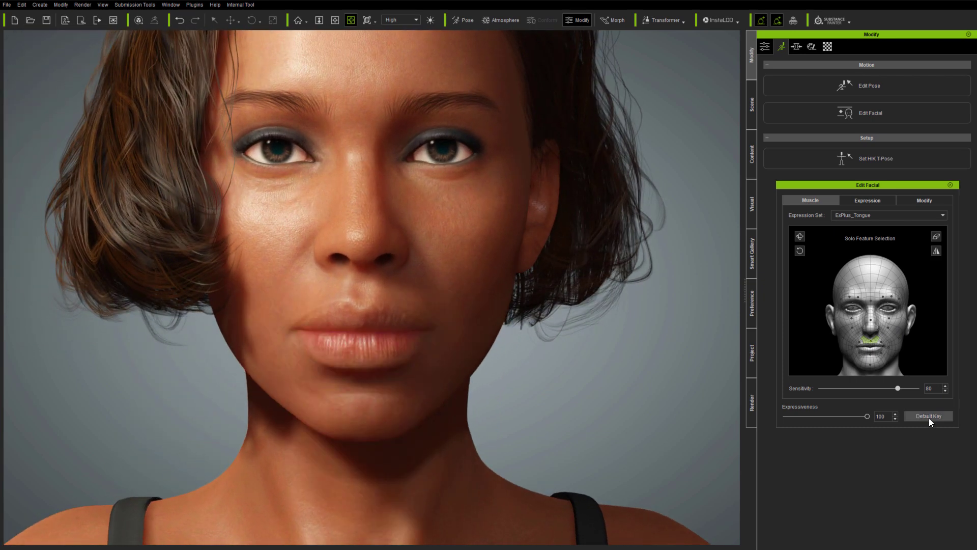
left_click_drag(868, 361, 917, 460)
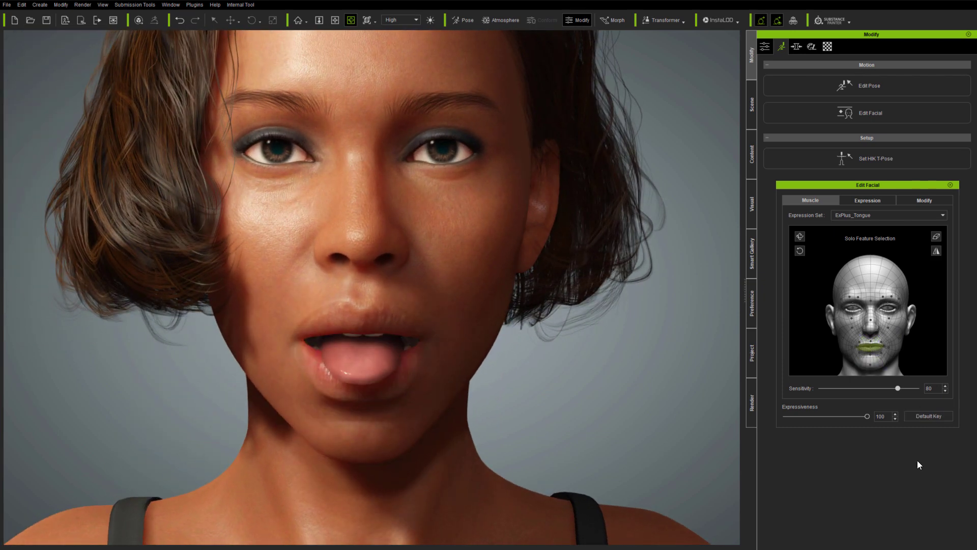
left_click_drag(869, 349, 893, 408)
left_click_drag(871, 349, 912, 299)
left_click_drag(872, 346, 885, 384)
Step: Adjust the tongue at one mouth corner with the side lip muscles and raise that corner into a smirk, ending on the default face
left_click_drag(859, 343, 939, 423)
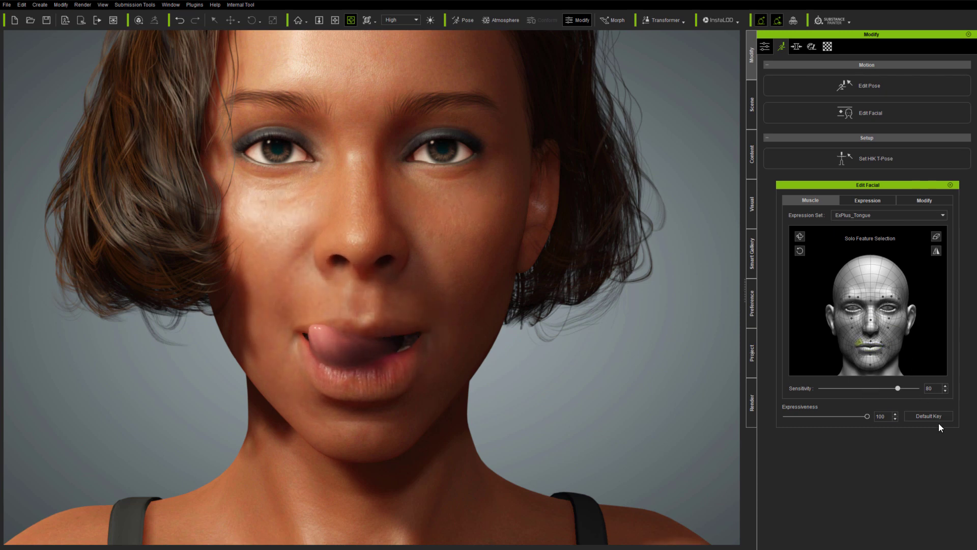
left_click_drag(860, 353, 949, 334)
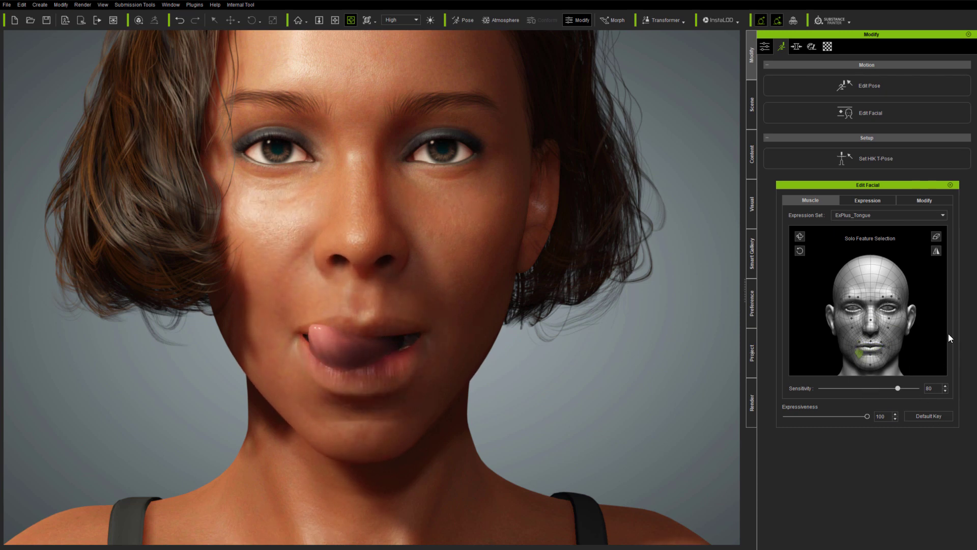
left_click_drag(858, 351, 793, 289)
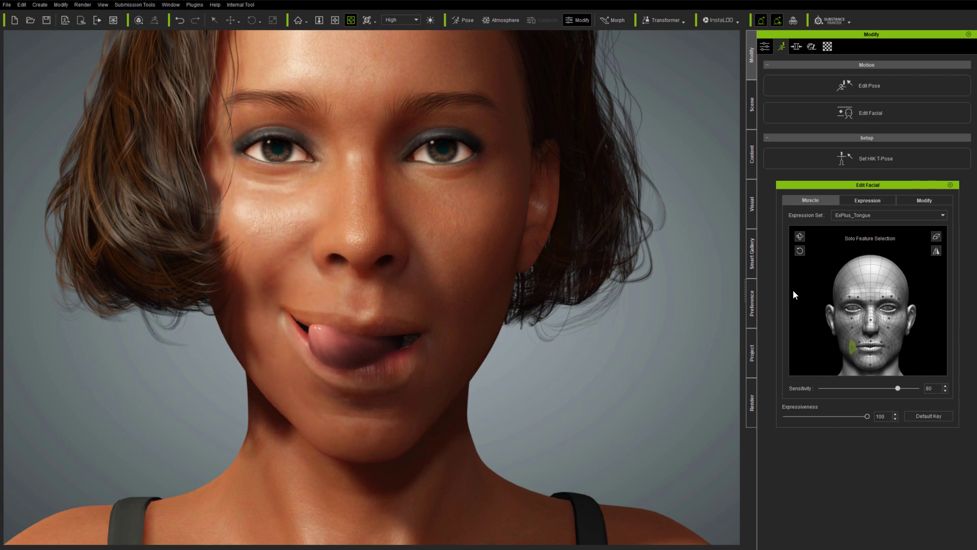
mouse_move(883, 353)
left_mouse_down()
mouse_move(871, 362)
mouse_move(872, 353)
left_mouse_up()
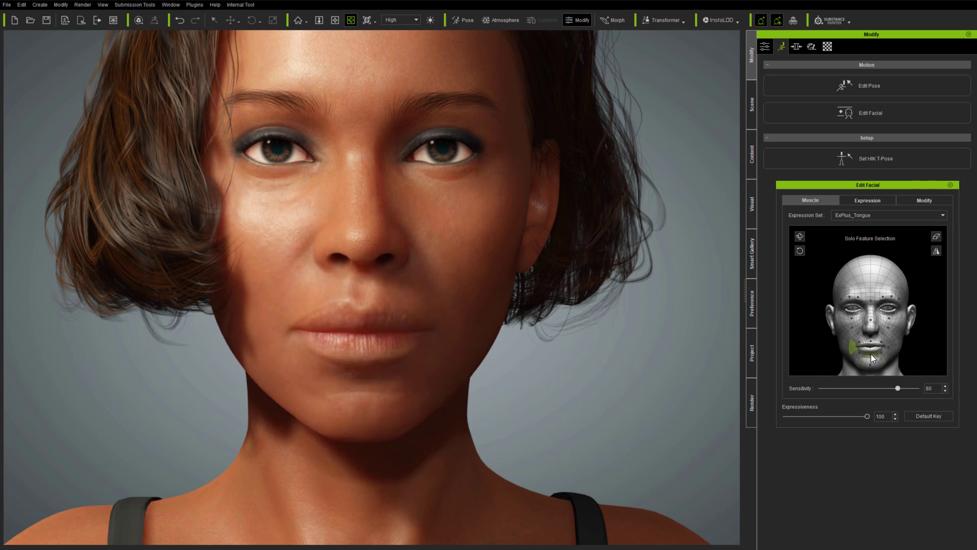
Step: Choose the 11-ExPlus Tongue expression style and apply its 2_Poke and 1_Show presets
left_click(882, 202)
left_click(881, 215)
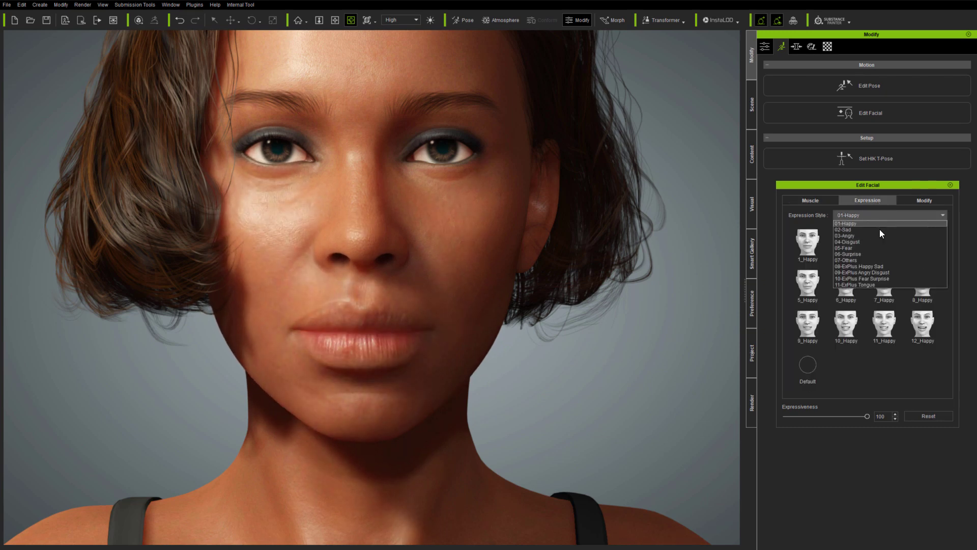
left_click(872, 282)
left_click(846, 243)
left_click(805, 246)
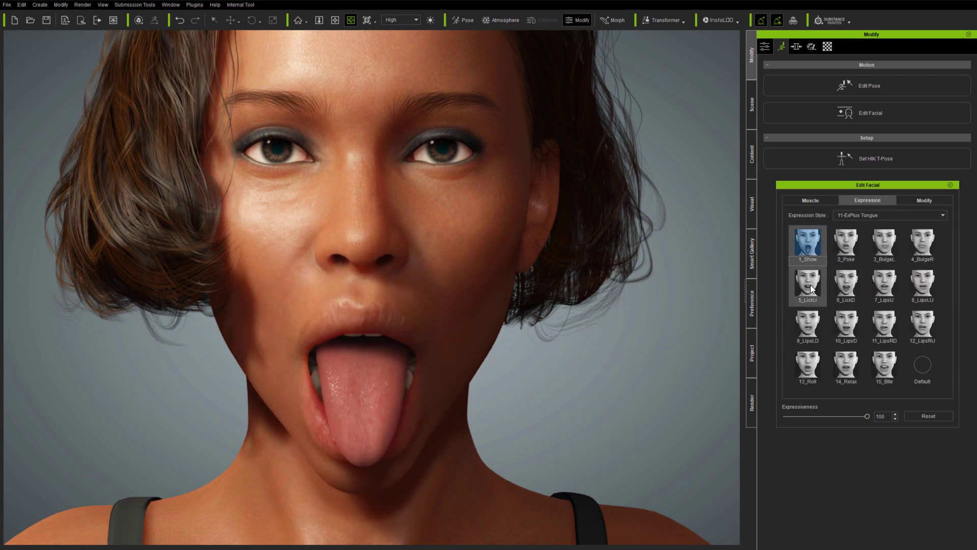
Step: Apply the 5_LickU and 6_LickD tongue presets and adjust the resulting tongue pose through muscle editing
left_click(809, 284)
left_click(846, 284)
left_click(816, 200)
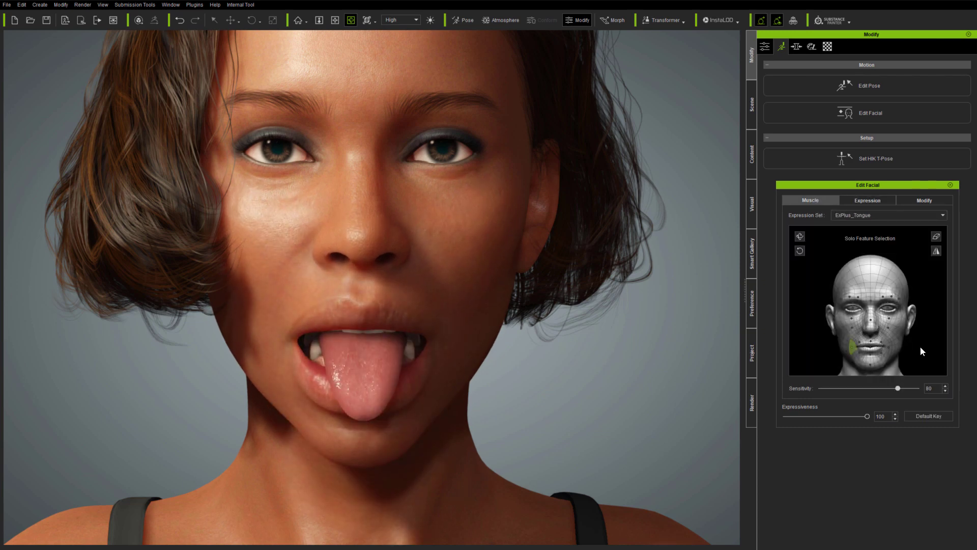
left_click_drag(914, 408, 875, 506)
Step: Set T09_Tongue_Thickness to 54 and T08_Tongue_Width to 100, then return the face to its default
left_click(922, 201)
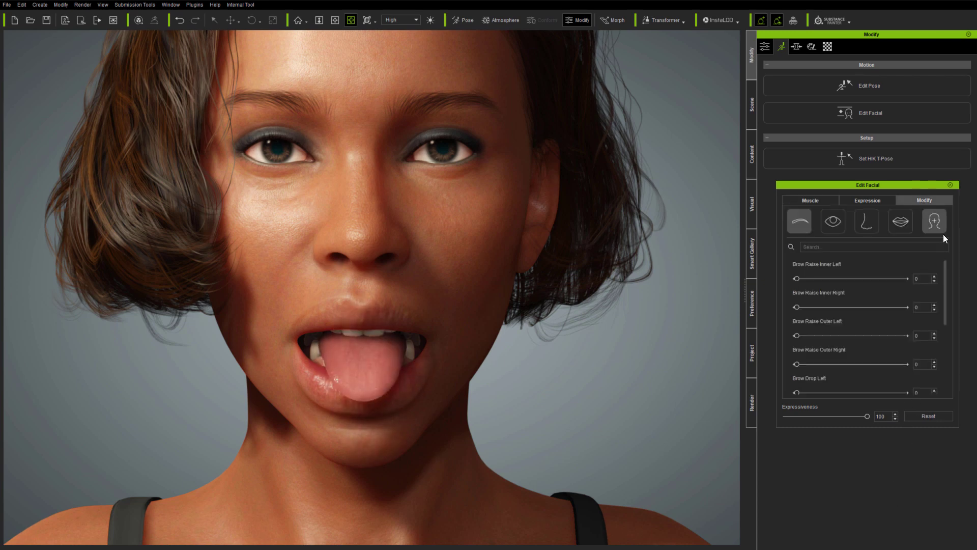
left_click(936, 222)
left_click_drag(947, 266, 937, 378)
left_click_drag(818, 365, 856, 365)
left_click_drag(809, 335, 931, 347)
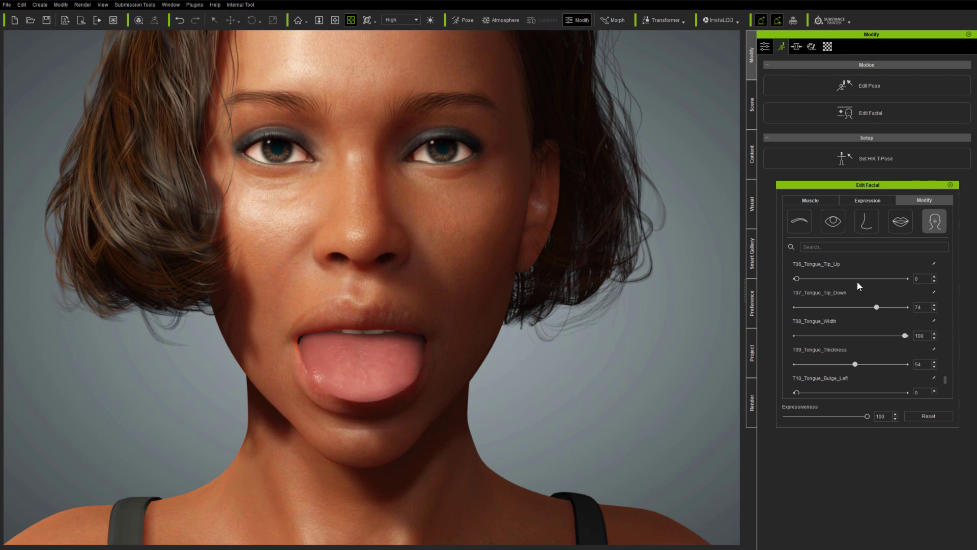
left_click(818, 201)
left_click(928, 416)
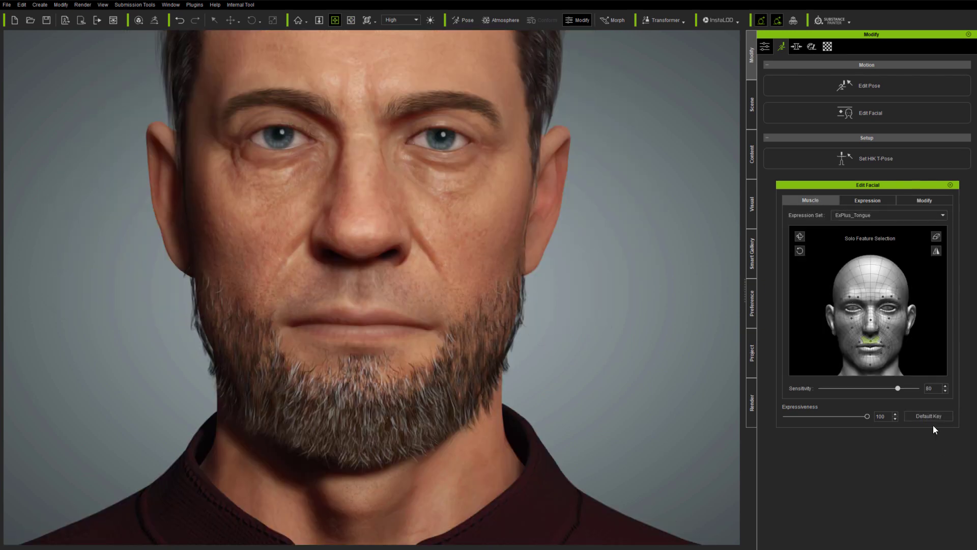
Step: Adjust the bearded man's face, choose the ExPlus_Tongue expression set and move his tongue with the lip muscle
left_click_drag(933, 333, 970, 387)
left_click(889, 215)
left_click(866, 237)
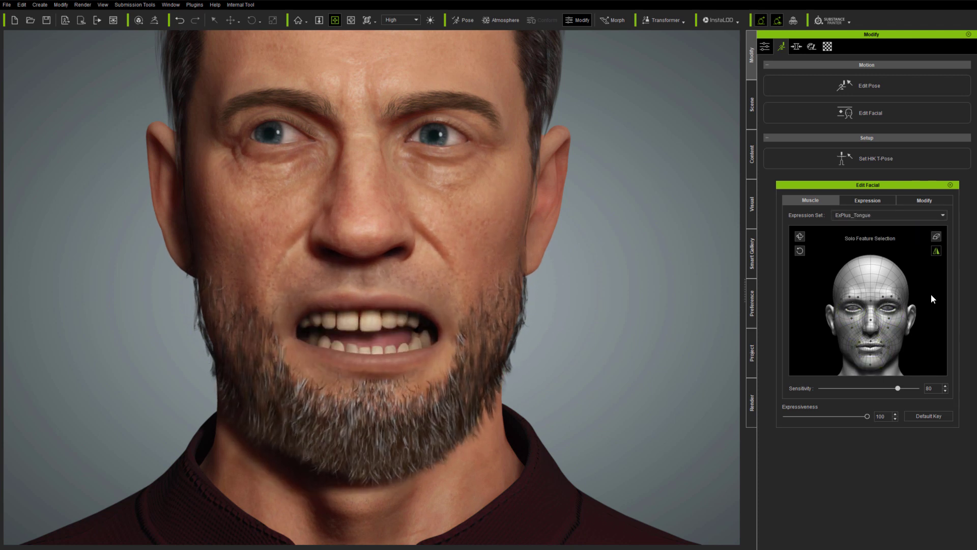
left_click_drag(871, 347, 940, 316)
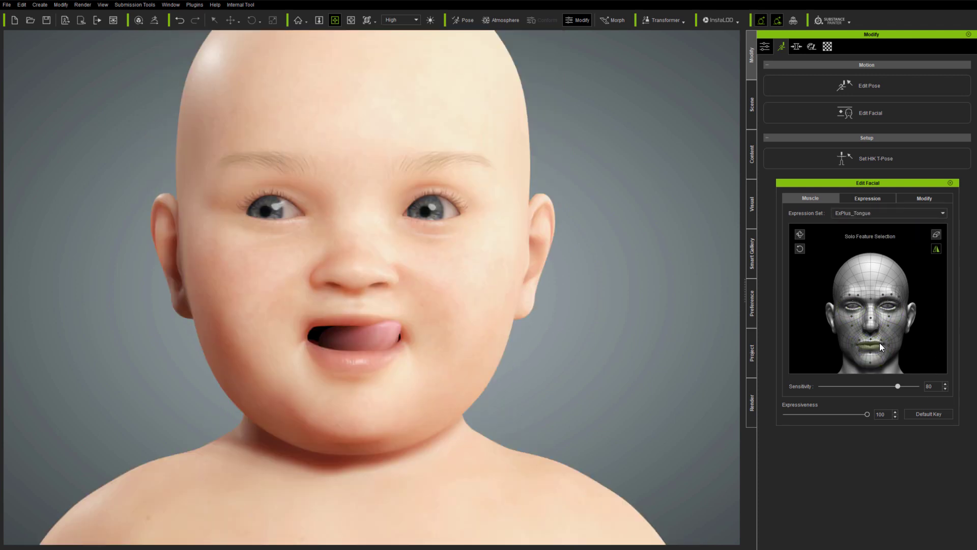
Step: Shift the baby's tongue with the lip muscle and choose the ExPlus expression set
left_click_drag(879, 343, 923, 314)
left_click(889, 214)
left_click(866, 228)
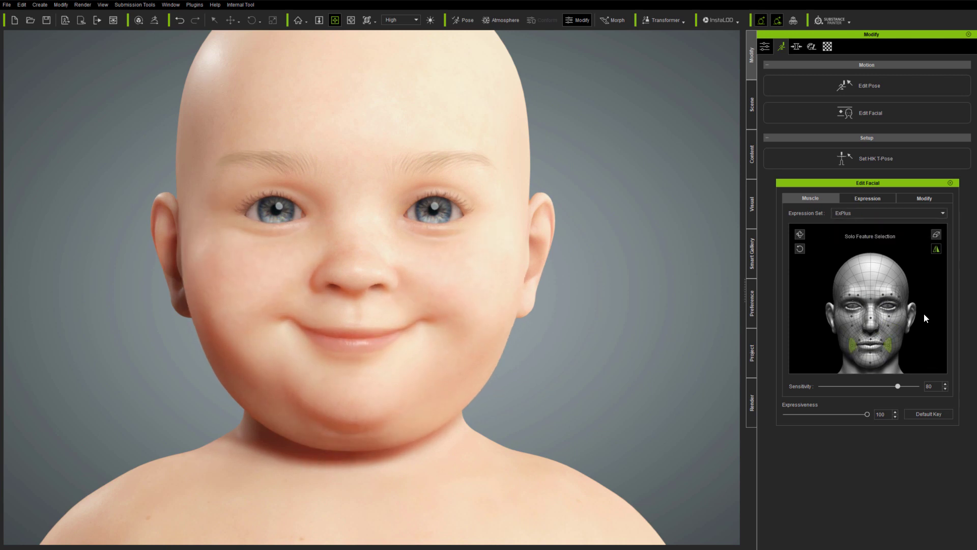
Step: Pose the baby's mouth and eyes with the chin, upper-lip and eye-area muscles
left_click_drag(871, 363, 873, 384)
left_click_drag(869, 338, 871, 321)
left_click_drag(888, 301, 924, 313)
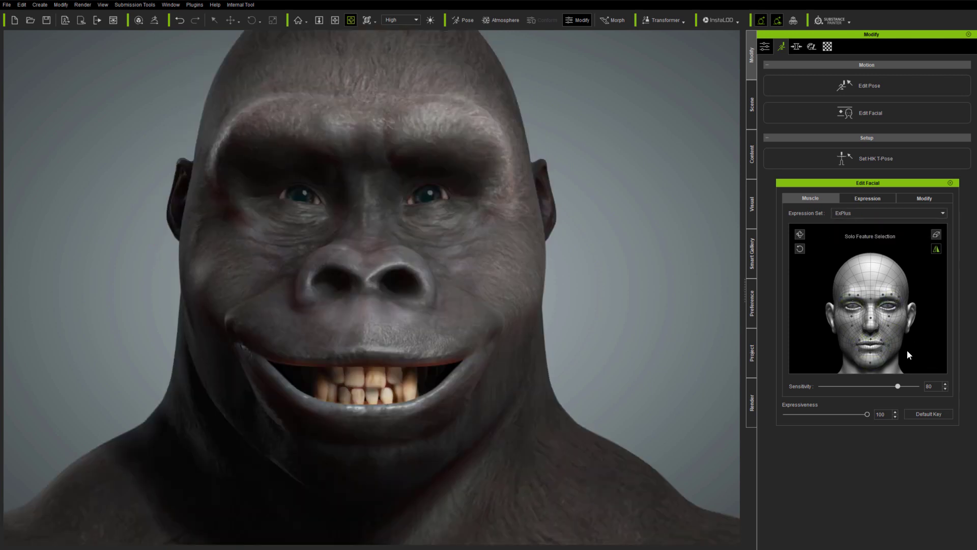
Step: Adjust the gorilla's face muscles, choose the tongue expression set and push the tongue out with the lip muscle
left_click_drag(907, 349, 912, 393)
left_click_drag(871, 300, 912, 397)
left_click(889, 212)
left_click(865, 228)
left_click_drag(871, 351, 924, 346)
Step: Set the gorilla's A52_Tongue_Out to 200 and increase another tongue slider further down
left_click(924, 198)
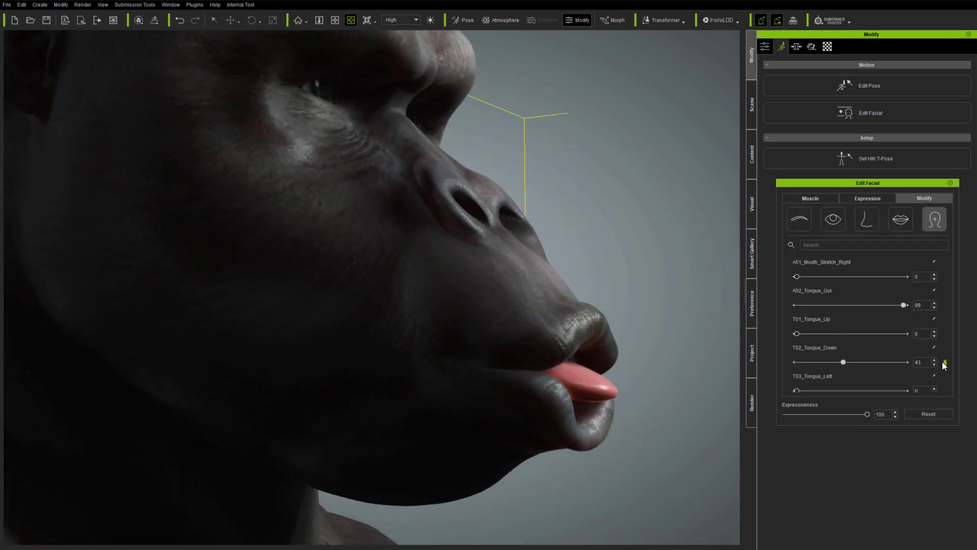
left_click_drag(865, 305, 905, 305)
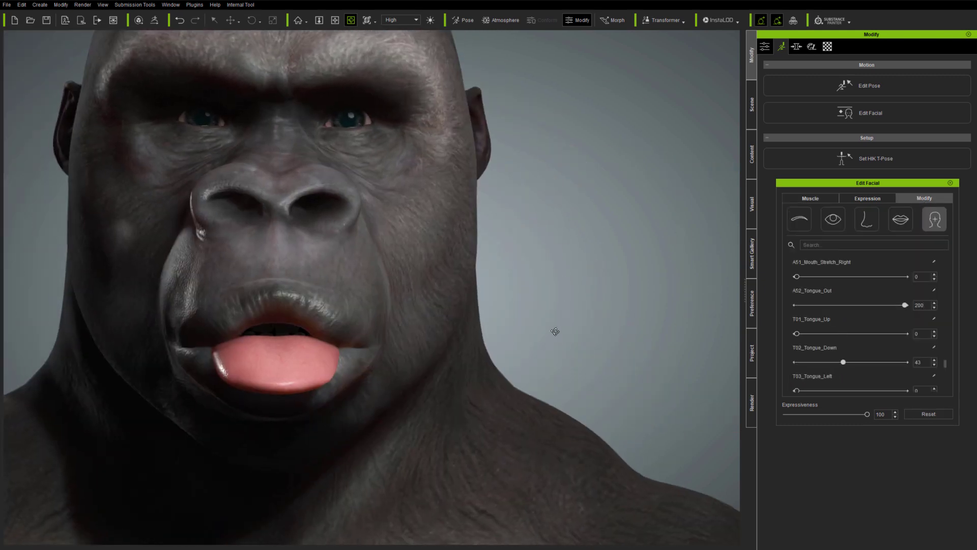
scroll(944, 374, "down", 2)
left_click_drag(866, 371, 906, 360)
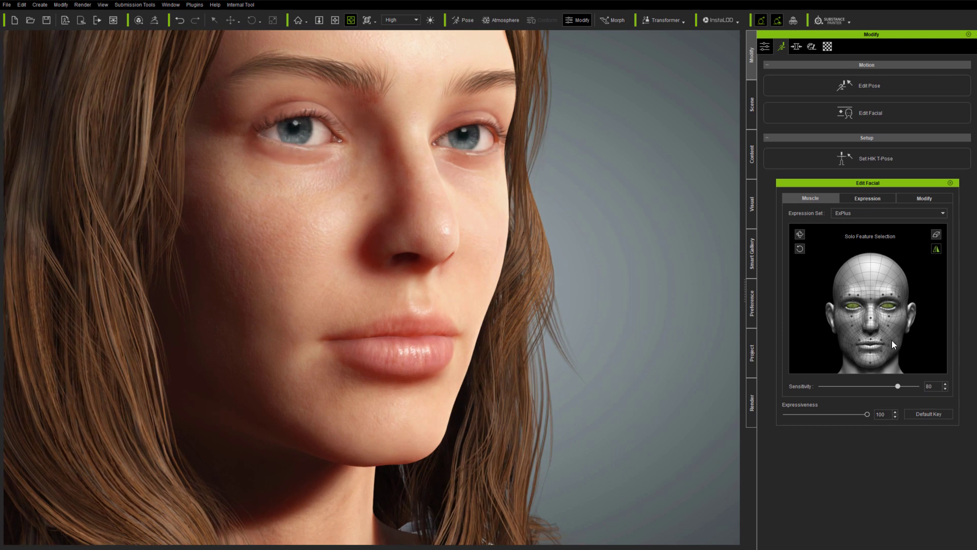
Step: Pose the long-haired woman's mouth, then turn off muscle symmetry and adjust her eyes, brow and cheek on individual sides
left_click_drag(865, 356, 813, 351)
left_click(936, 249)
left_click_drag(852, 304, 952, 361)
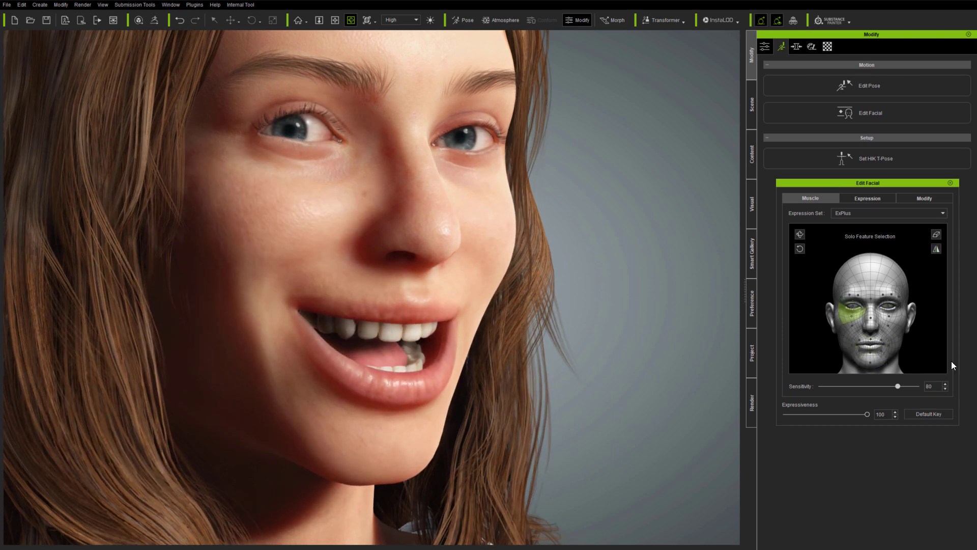
left_click_drag(889, 304, 933, 349)
left_click_drag(850, 295, 814, 357)
left_click_drag(852, 326, 817, 305)
Step: Bring up the available expression sets for muscle editing
left_click(872, 213)
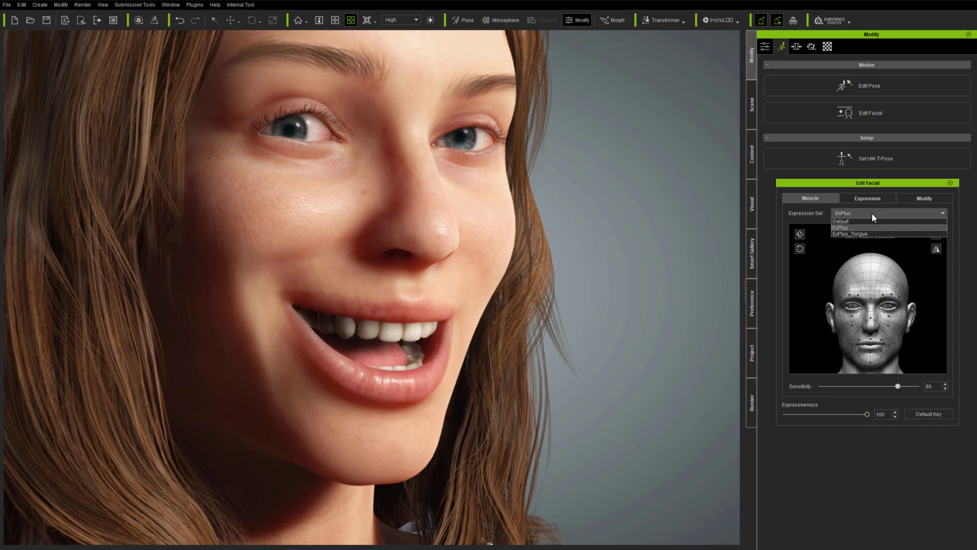